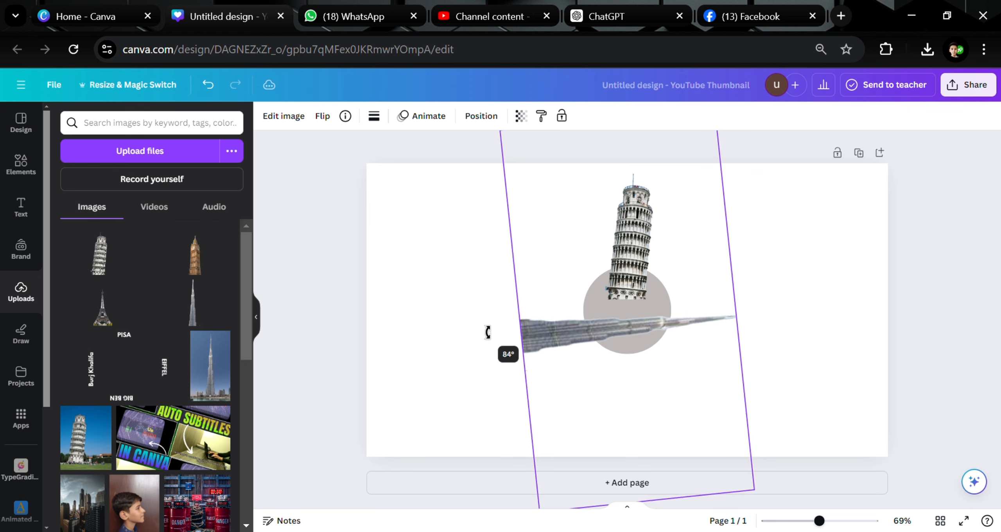
- Rotate the Burj Khalifa image to 90° and place it horizontally to the right of the grey circle
{"action": "left_click", "coordinate": [484, 313]}
{"action": "left_click", "coordinate": [525, 324]}
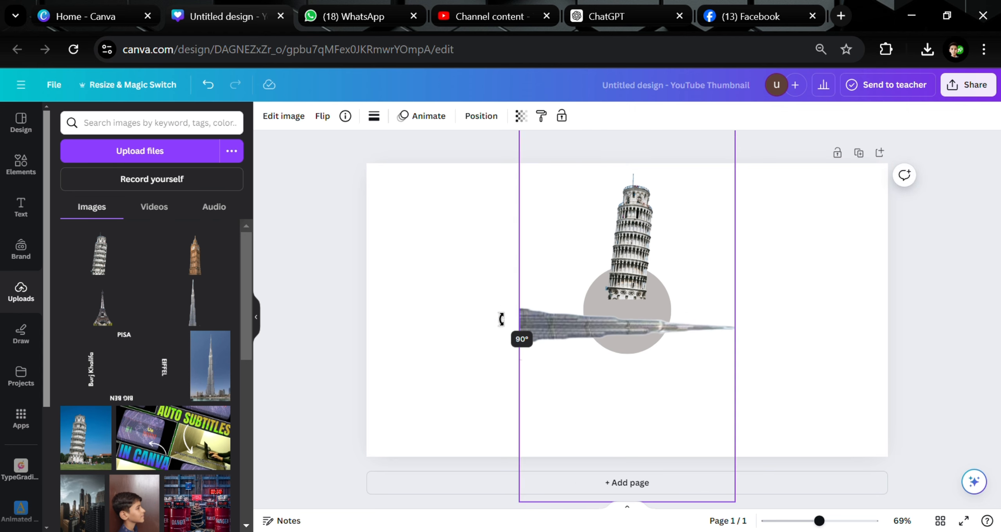
{"action": "left_click_drag", "start_coordinate": [594, 332], "coordinate": [737, 318]}
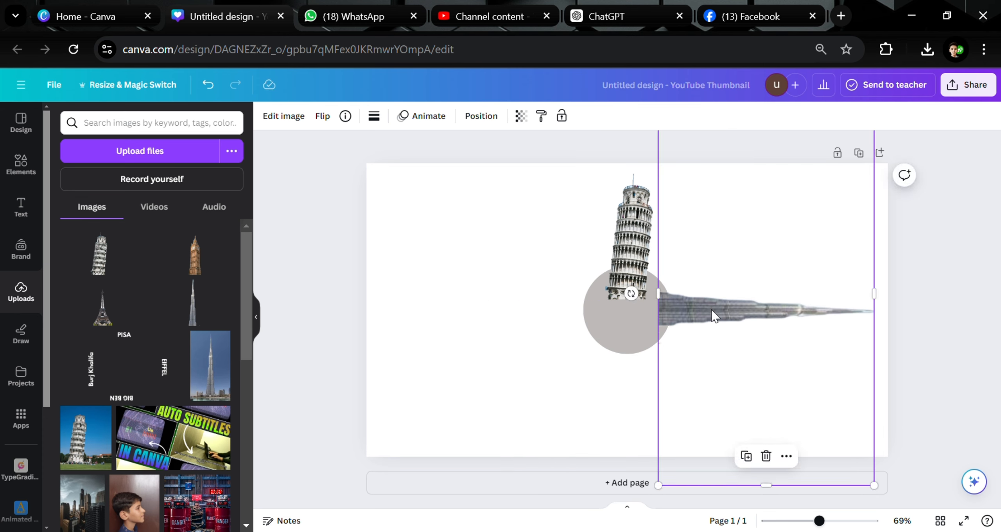
- Add the uploaded Big Ben image, rotate it so its spire points left, and place it left of the circle
{"action": "left_click", "coordinate": [189, 269]}
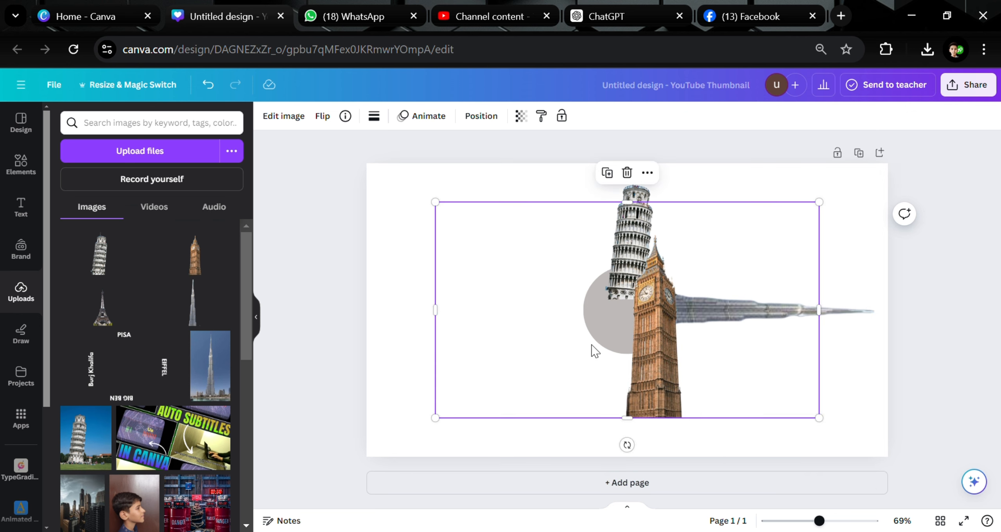
{"action": "left_click_drag", "start_coordinate": [631, 456], "coordinate": [776, 323]}
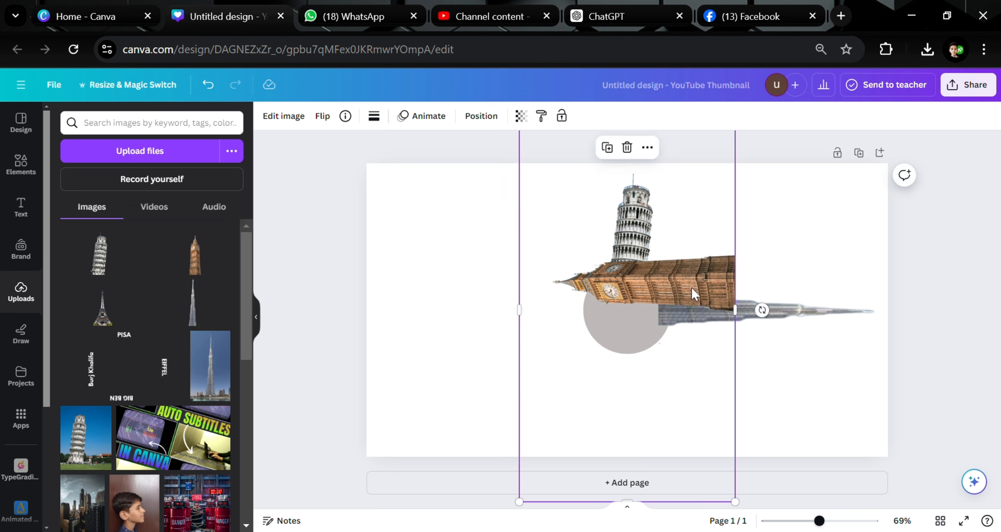
{"action": "left_click_drag", "start_coordinate": [700, 307], "coordinate": [562, 325]}
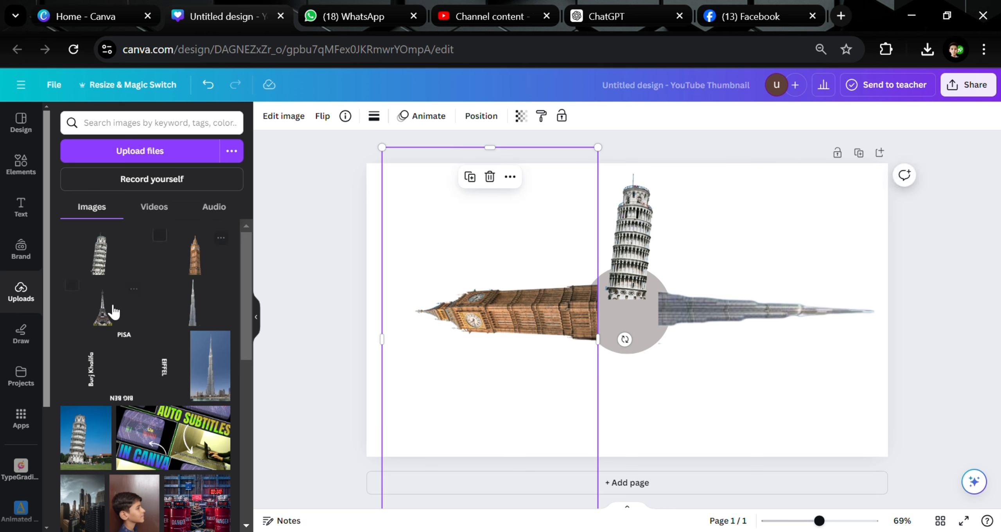
- Add the uploaded Eiffel Tower image, turn it upside down, scale it down slightly and place it directly below the circle
{"action": "left_click", "coordinate": [102, 319]}
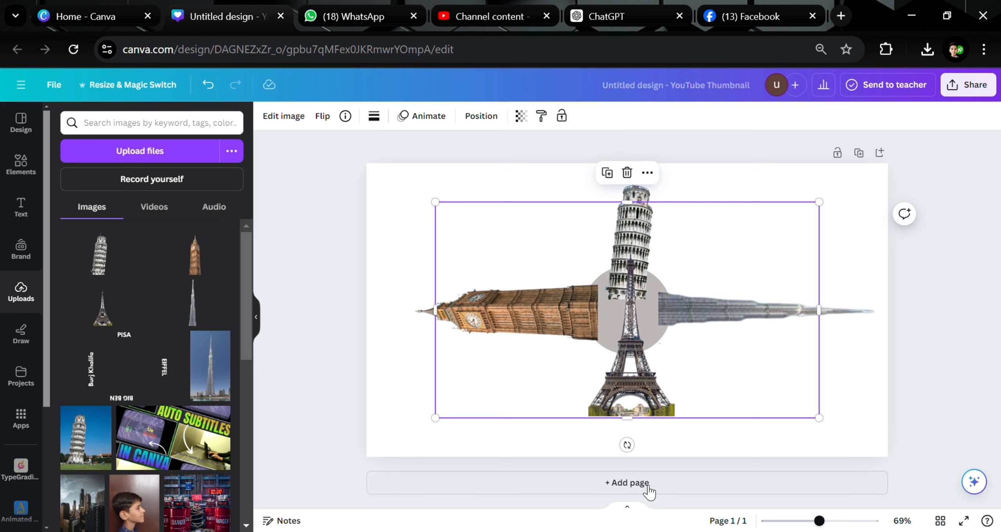
{"action": "left_click_drag", "start_coordinate": [627, 445], "coordinate": [633, 167]}
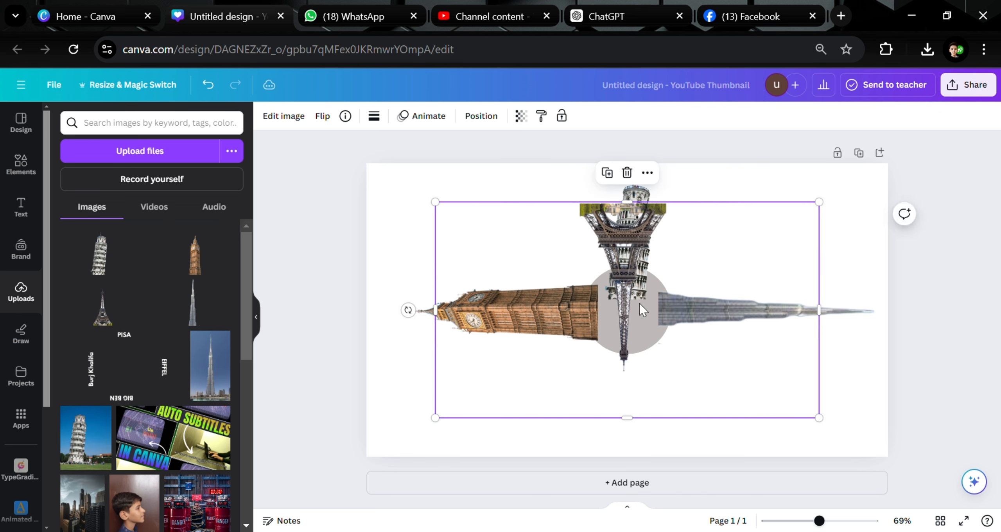
{"action": "left_click_drag", "start_coordinate": [648, 313], "coordinate": [642, 429]}
{"action": "scroll", "coordinate": [641, 429], "scroll_direction": "down", "scroll_amount": 1}
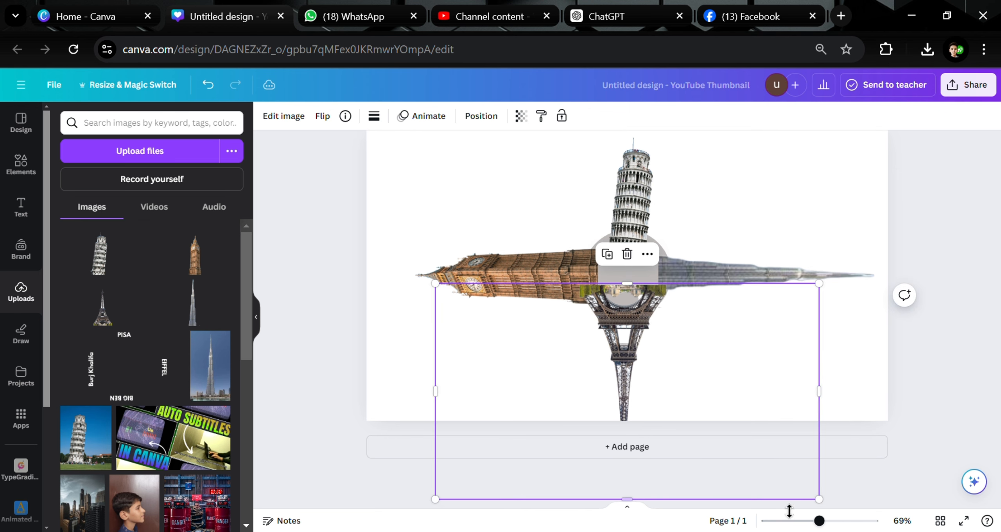
{"action": "left_click_drag", "start_coordinate": [826, 507], "coordinate": [779, 483]}
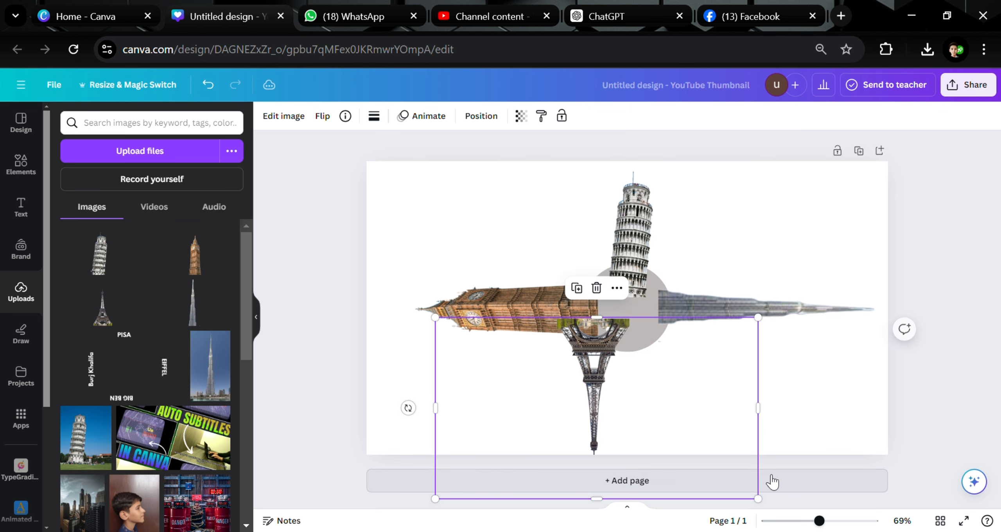
{"action": "left_click_drag", "start_coordinate": [732, 381], "coordinate": [740, 398]}
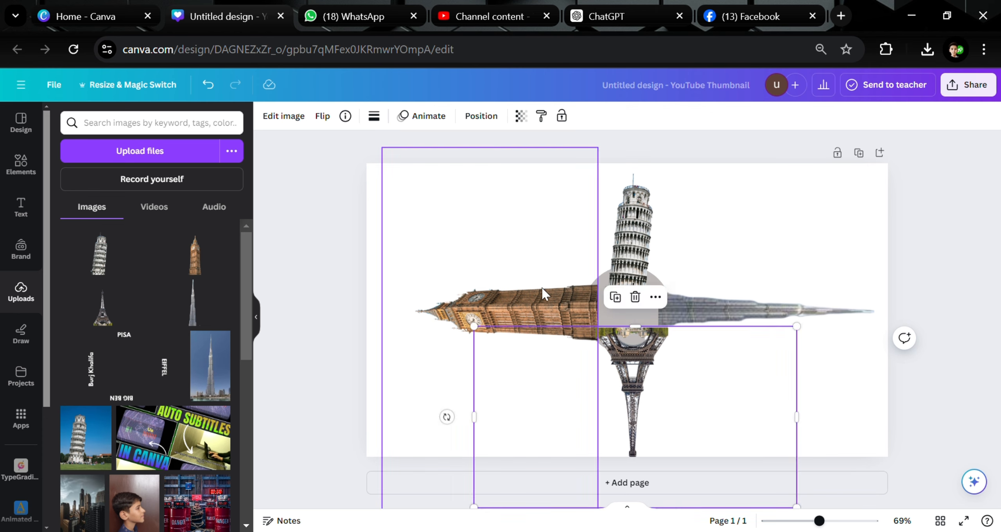
- Shrink the Eiffel Tower slightly more and nudge the four towers into an even cross around the circle
{"action": "left_click_drag", "start_coordinate": [541, 286], "coordinate": [542, 278]}
{"action": "left_click", "coordinate": [704, 411]}
{"action": "left_click_drag", "start_coordinate": [795, 508], "coordinate": [781, 500]}
{"action": "left_click_drag", "start_coordinate": [710, 424], "coordinate": [714, 425]}
{"action": "left_click_drag", "start_coordinate": [636, 254], "coordinate": [630, 249]}
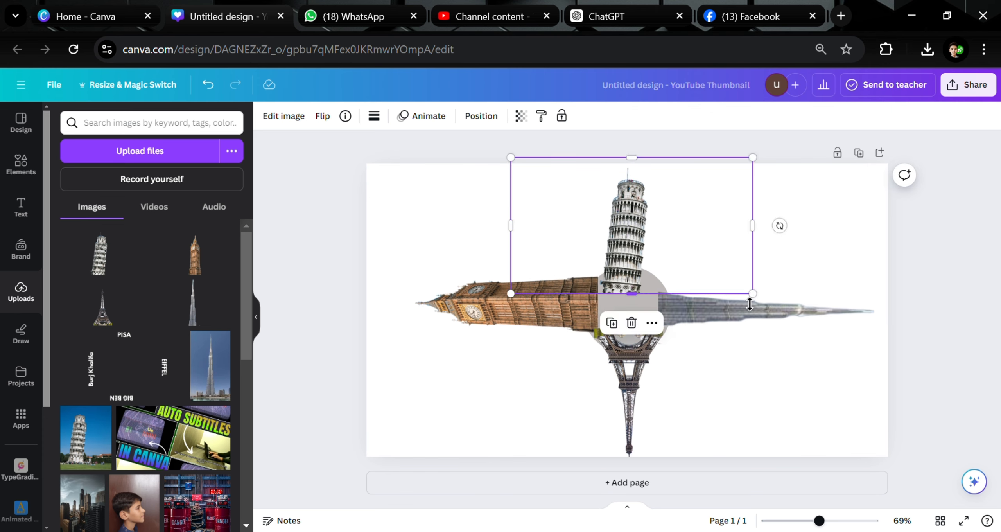
{"action": "left_click_drag", "start_coordinate": [693, 313], "coordinate": [691, 309]}
{"action": "left_click_drag", "start_coordinate": [585, 320], "coordinate": [564, 293]}
- Delete the grey circle in the centre and nudge the Pisa tower slightly upward
{"action": "left_click", "coordinate": [628, 310]}
{"action": "key", "text": "Delete"}
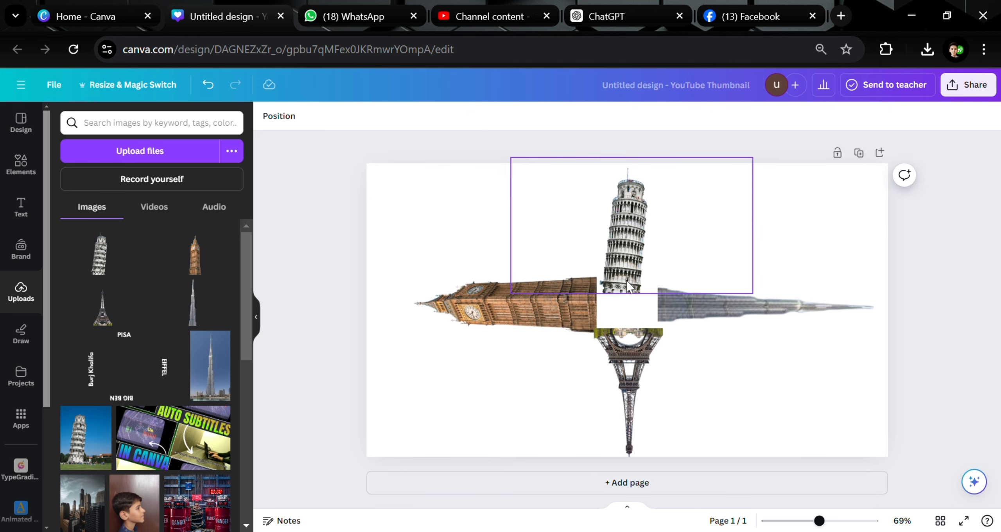
{"action": "left_click", "coordinate": [477, 246]}
{"action": "left_click", "coordinate": [287, 260]}
{"action": "left_click_drag", "start_coordinate": [634, 231], "coordinate": [633, 223]}
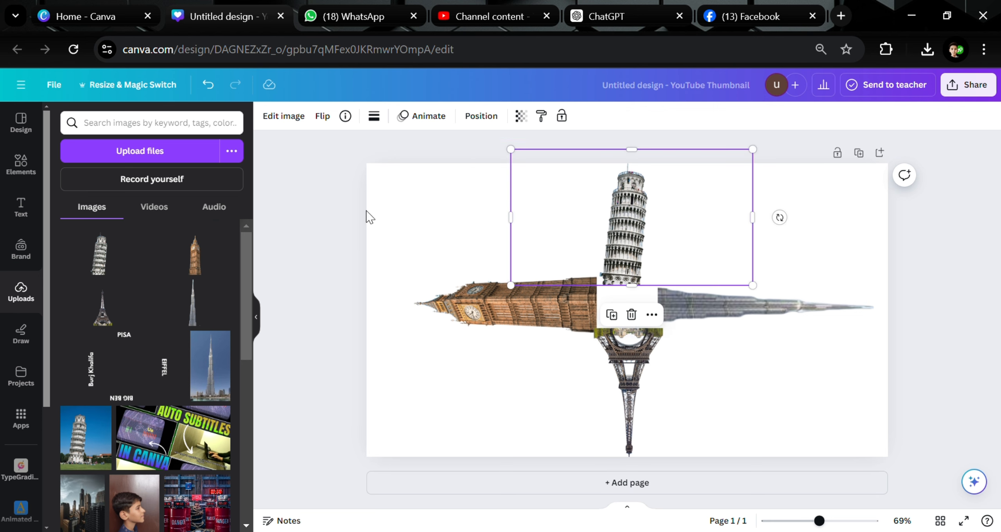
{"action": "left_click", "coordinate": [301, 217]}
- Download the design as a PNG with a transparent background and upload the resulting file to the image uploads
{"action": "left_click", "coordinate": [963, 87]}
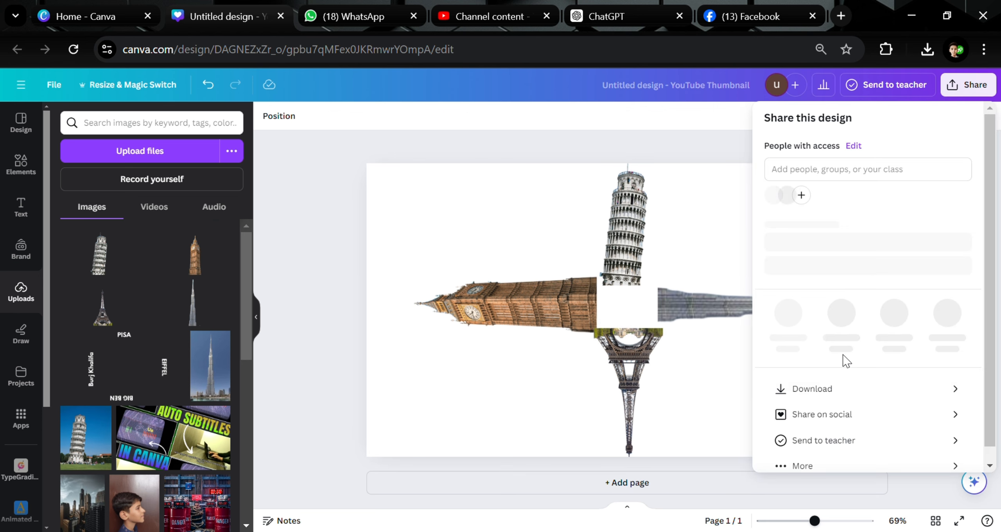
{"action": "left_click", "coordinate": [819, 389]}
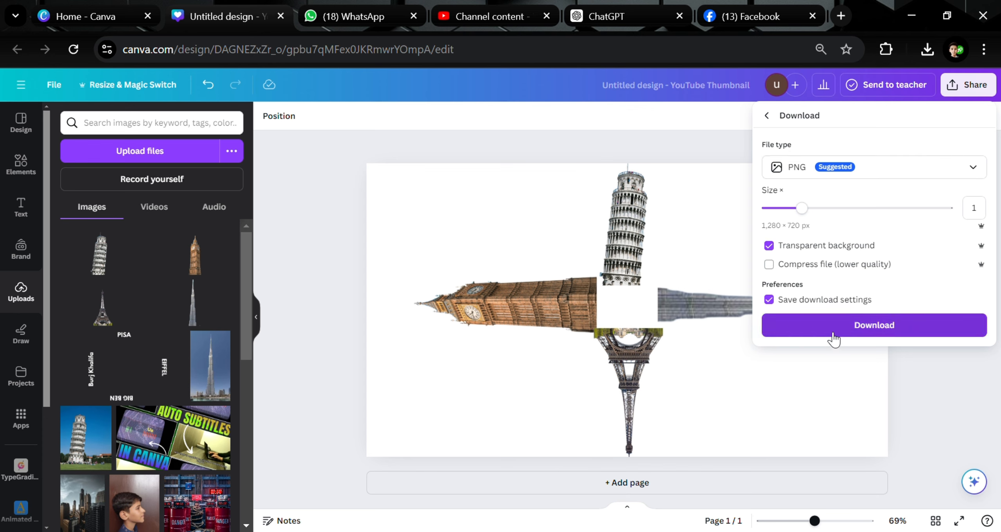
{"action": "left_click", "coordinate": [828, 331]}
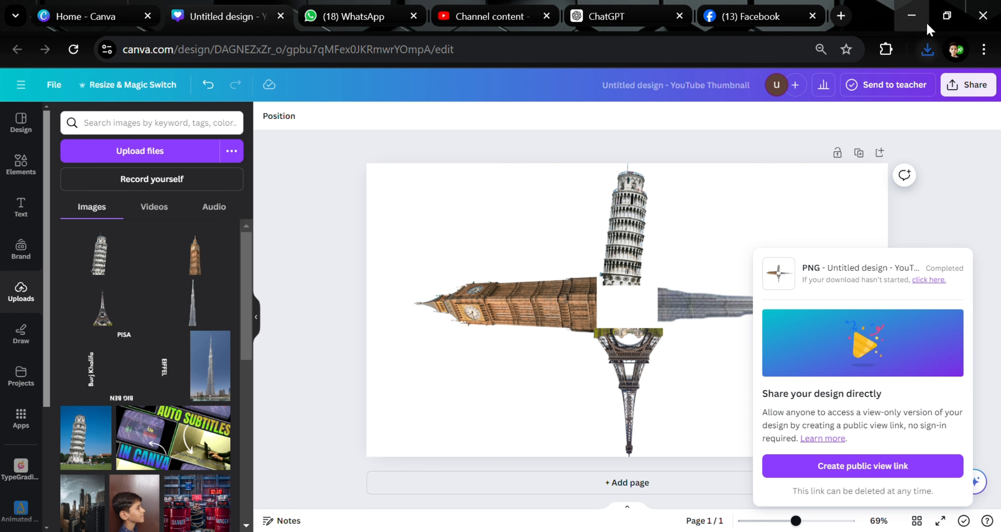
{"action": "left_click_drag", "start_coordinate": [756, 89], "coordinate": [396, 213]}
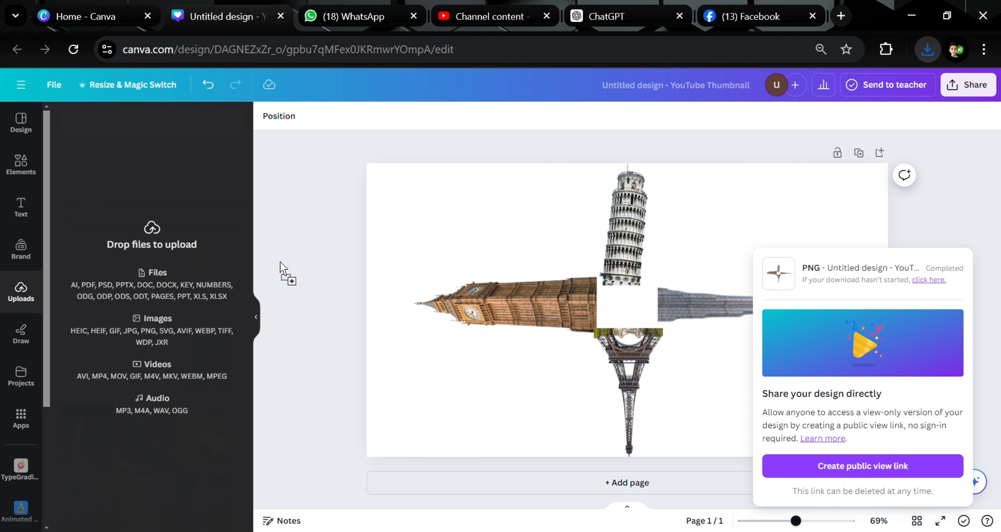
{"action": "left_click_drag", "start_coordinate": [168, 301], "coordinate": [173, 303]}
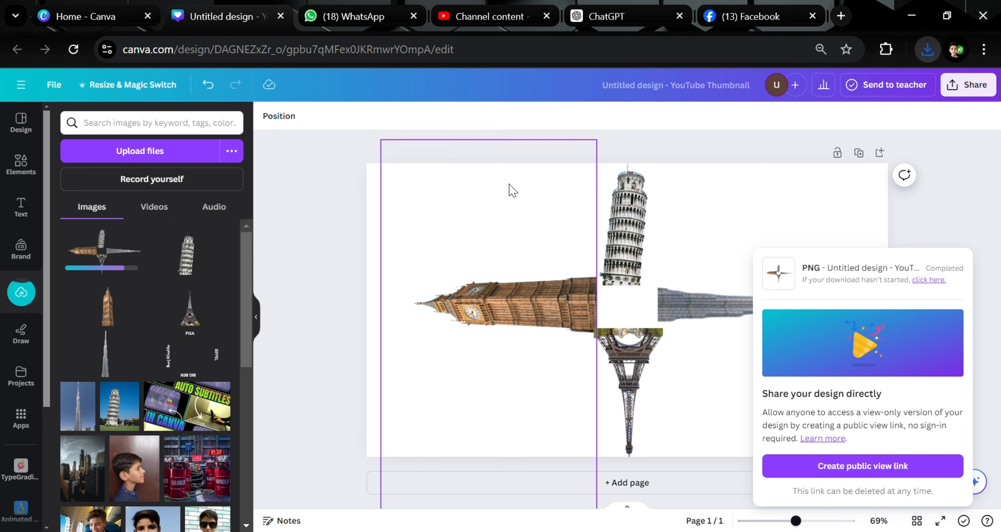
- Add a title text reading "PISA" to the design
{"action": "left_click", "coordinate": [9, 178]}
{"action": "left_click", "coordinate": [24, 206]}
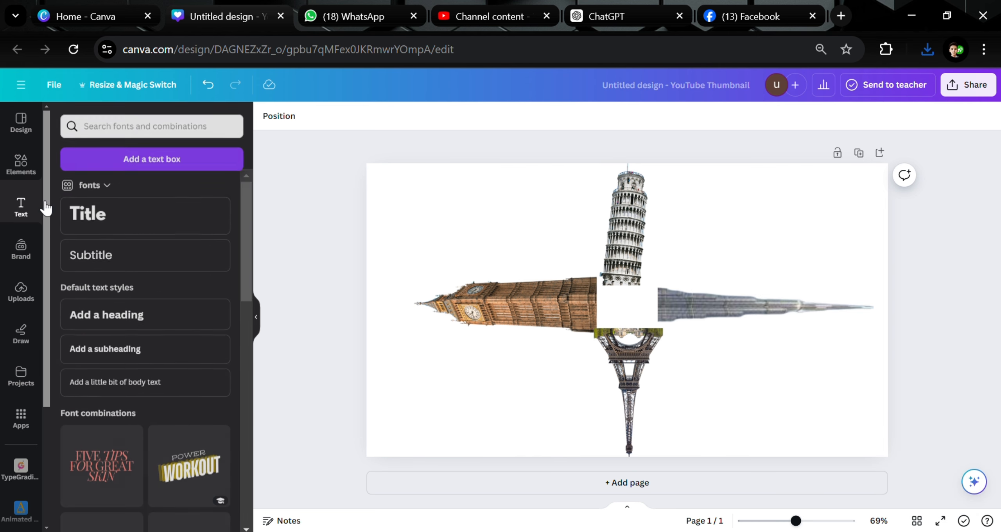
{"action": "left_click", "coordinate": [153, 215]}
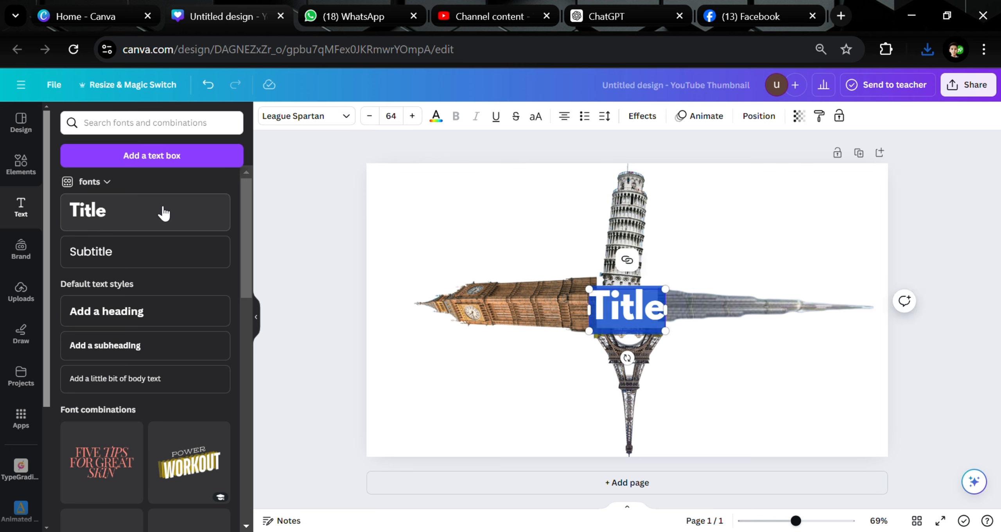
{"action": "type", "text": "PISA"}
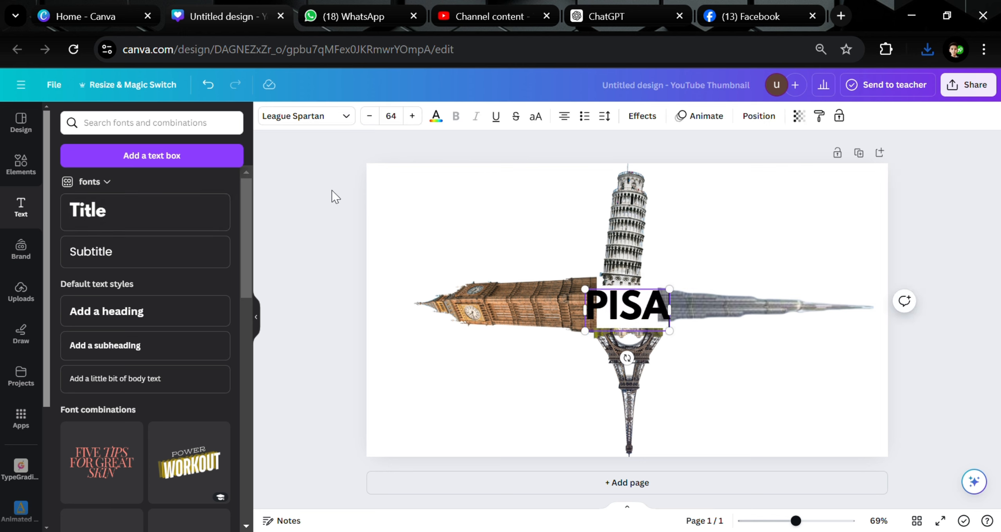
{"action": "left_click", "coordinate": [356, 308]}
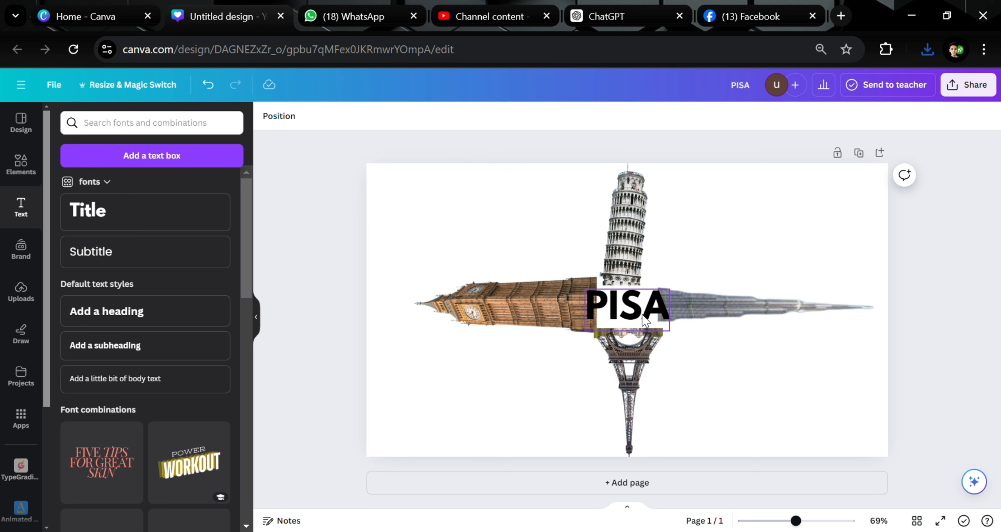
- Shrink the PISA text to size 36.6 and place it over the tip of the Pisa tower
{"action": "left_click_drag", "start_coordinate": [644, 318], "coordinate": [637, 186]}
{"action": "left_click_drag", "start_coordinate": [644, 258], "coordinate": [640, 264]}
{"action": "left_click", "coordinate": [632, 178]}
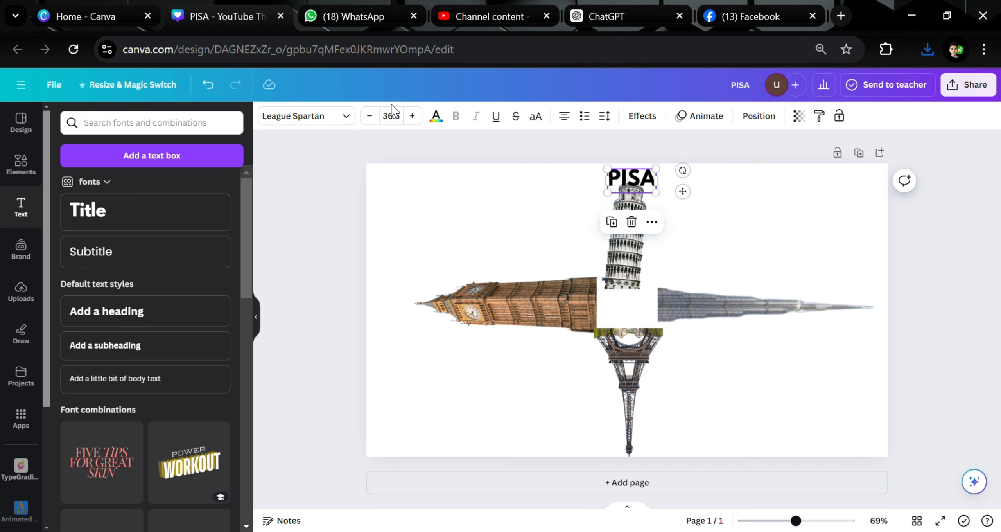
- Color the PISA text white and nudge the Big Ben image slightly upward
{"action": "left_click", "coordinate": [435, 121]}
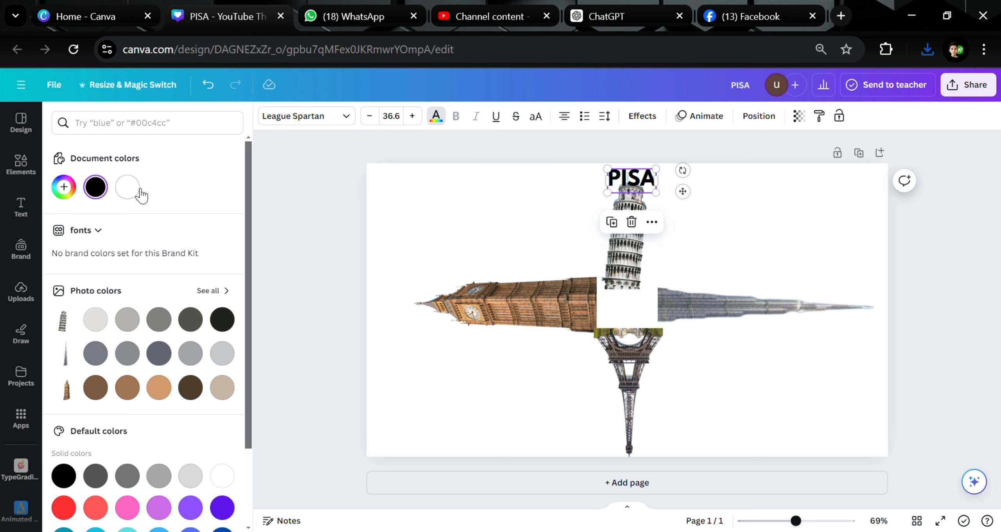
{"action": "left_click", "coordinate": [138, 190]}
{"action": "left_click", "coordinate": [355, 198]}
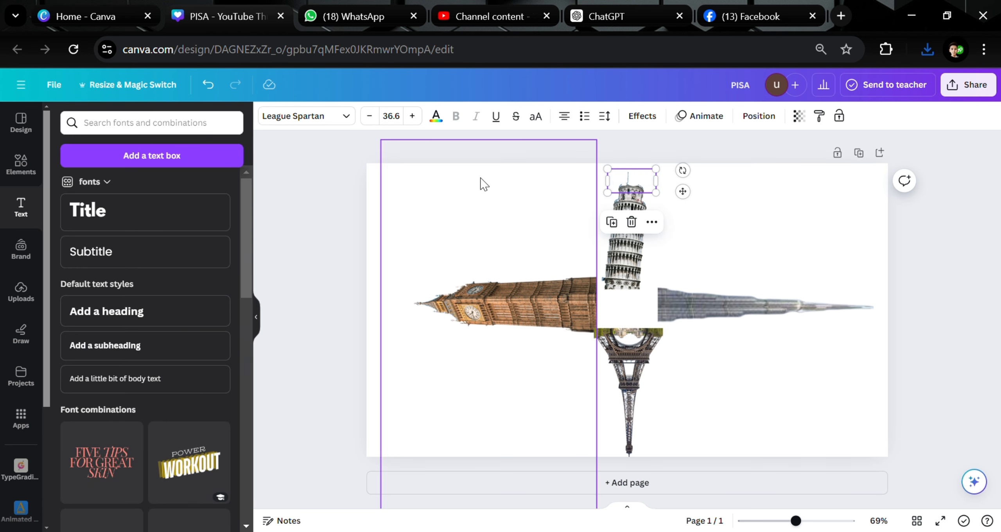
{"action": "left_click", "coordinate": [465, 232]}
- Rotate the PISA text to run vertically and move it over the tip of the Burj Khalifa
{"action": "left_click", "coordinate": [635, 187]}
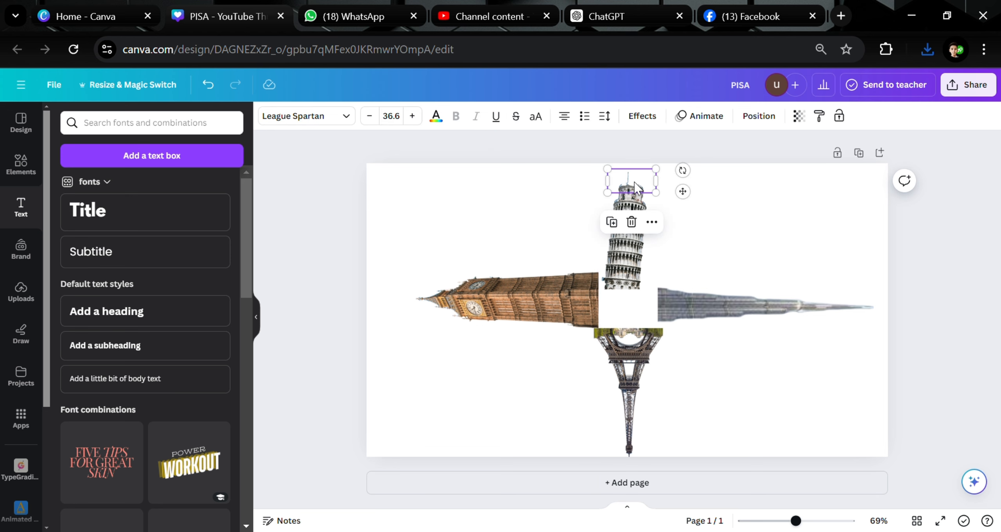
{"action": "left_click_drag", "start_coordinate": [636, 187], "coordinate": [657, 250]}
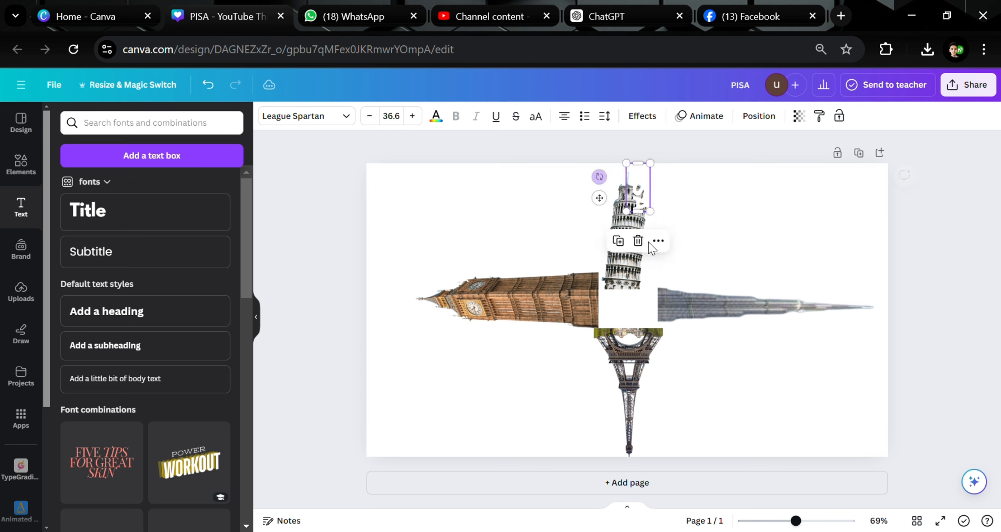
{"action": "left_click_drag", "start_coordinate": [646, 183], "coordinate": [876, 299]}
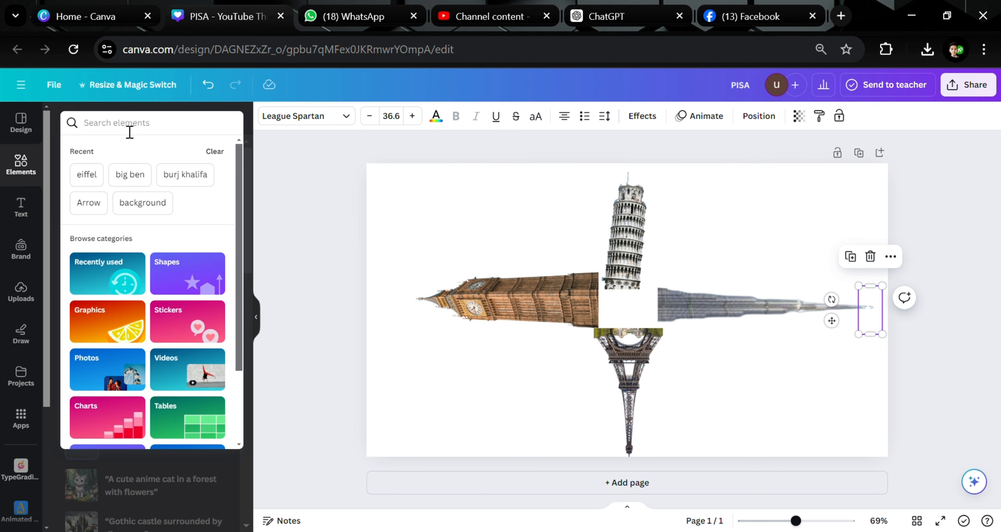
- Search the elements for "eiffel" and place the PISA text upside down over the tip of the Eiffel Tower
{"action": "left_click", "coordinate": [87, 175]}
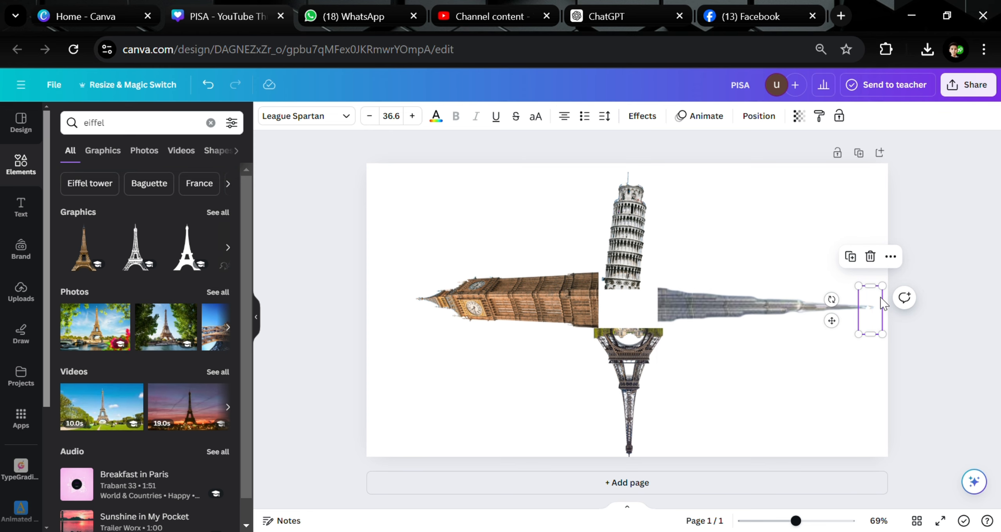
{"action": "left_click_drag", "start_coordinate": [839, 331], "coordinate": [699, 357]}
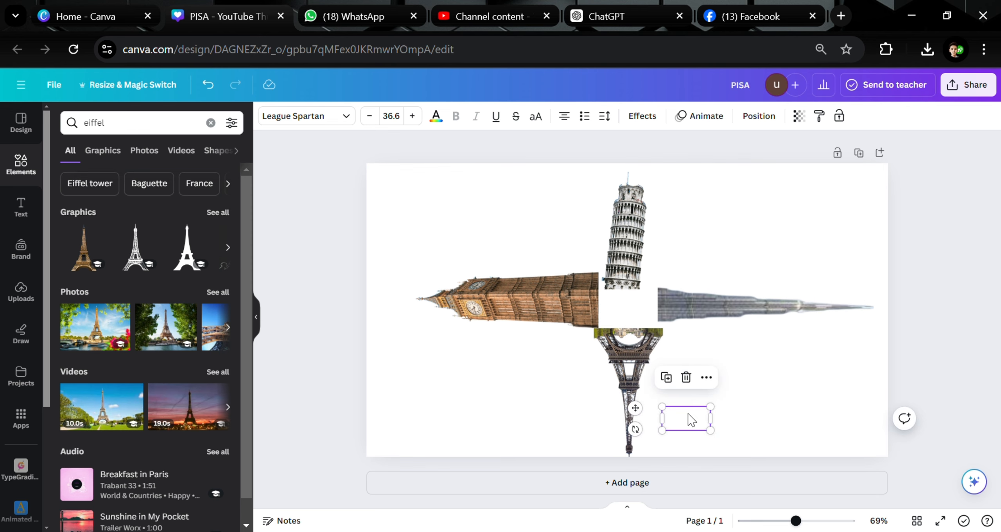
{"action": "left_click_drag", "start_coordinate": [693, 418], "coordinate": [637, 447]}
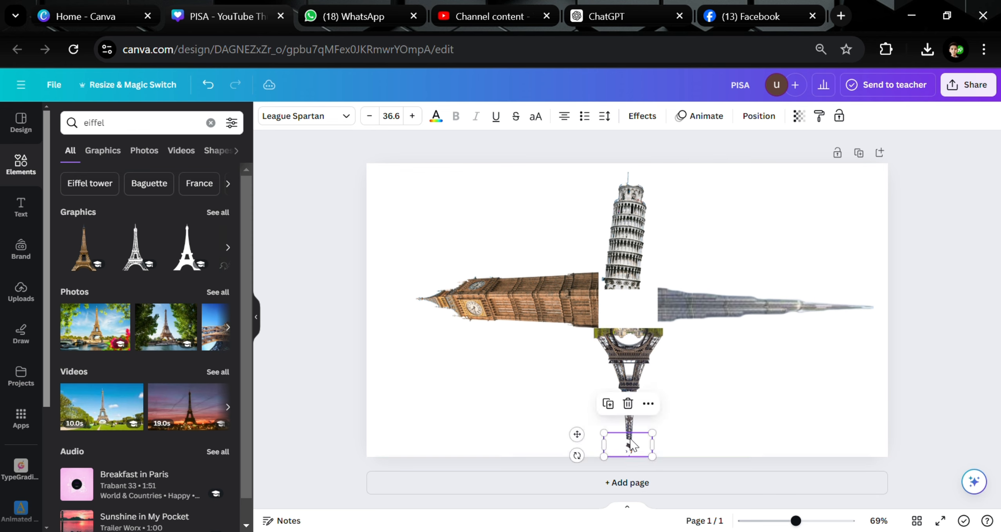
- Replace the upside-down PISA text with the copied search word "eiffel" and widen its text box to fit one line
{"action": "left_click", "coordinate": [165, 129]}
{"action": "key", "text": "Return"}
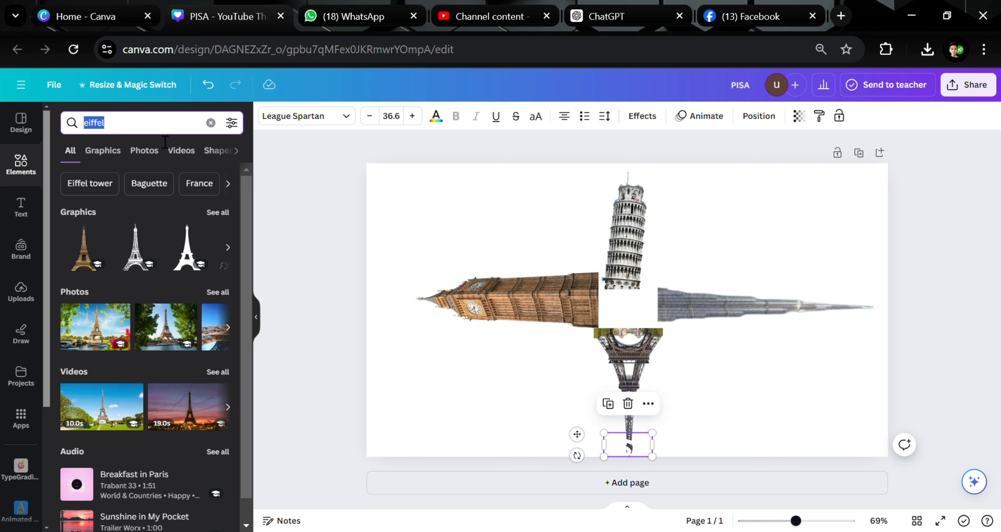
{"action": "double_click", "coordinate": [627, 454]}
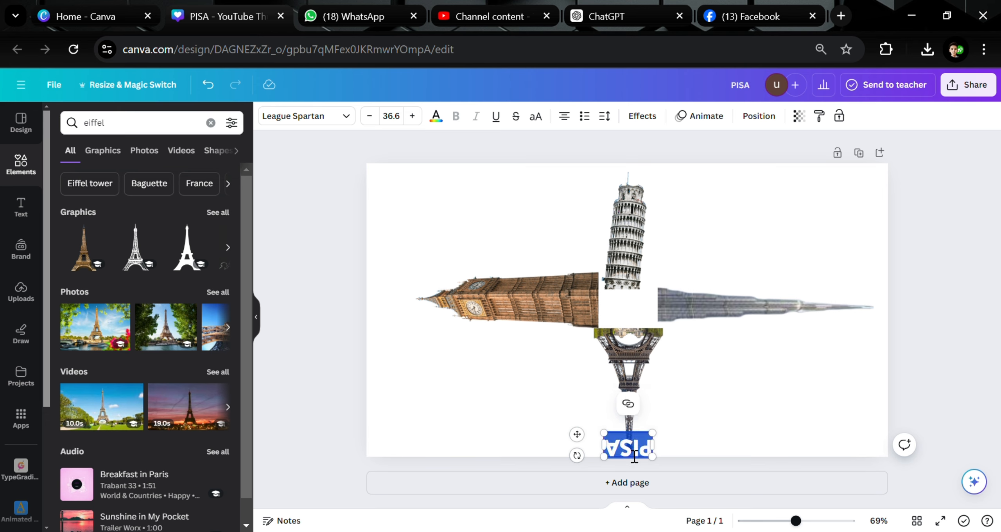
{"action": "key", "text": "BackSpace"}
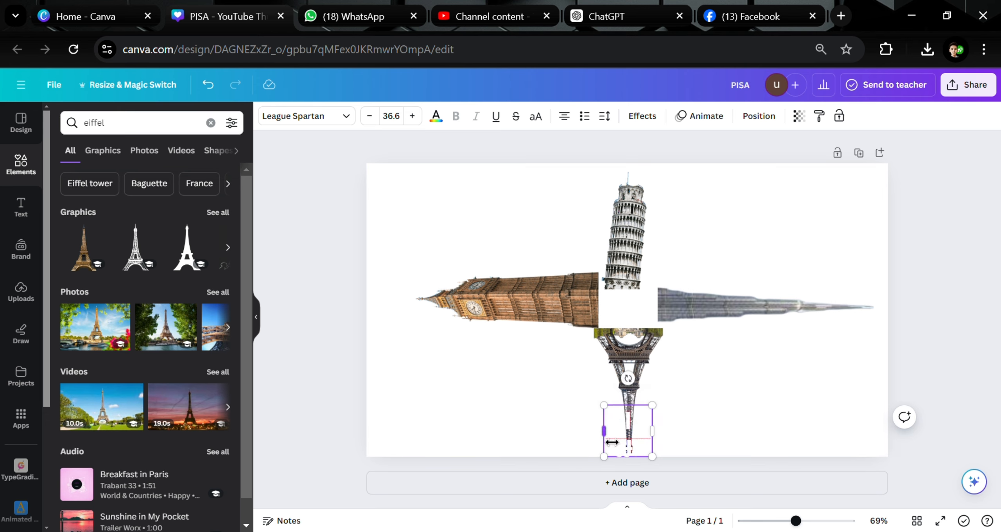
{"action": "left_click_drag", "start_coordinate": [612, 442], "coordinate": [599, 440]}
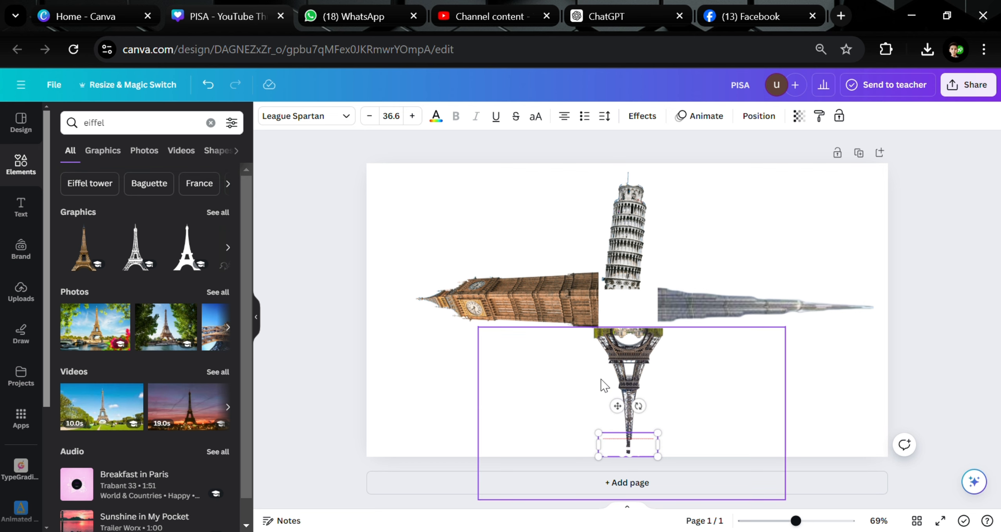
- Duplicate the upside-down "eiffel" text, move the copy over Big Ben's tip and rotate it to run vertically
{"action": "left_click", "coordinate": [472, 398]}
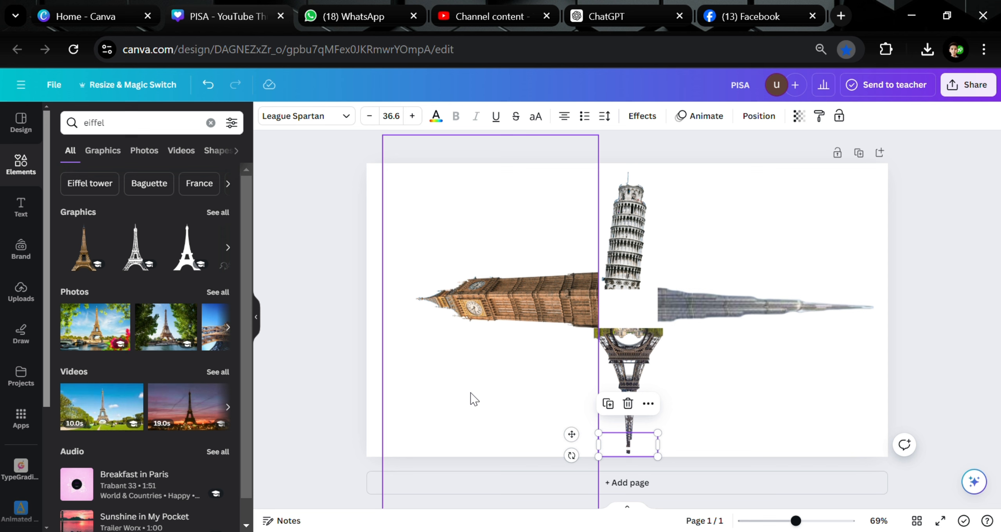
{"action": "left_click", "coordinate": [637, 454]}
{"action": "left_click", "coordinate": [610, 405]}
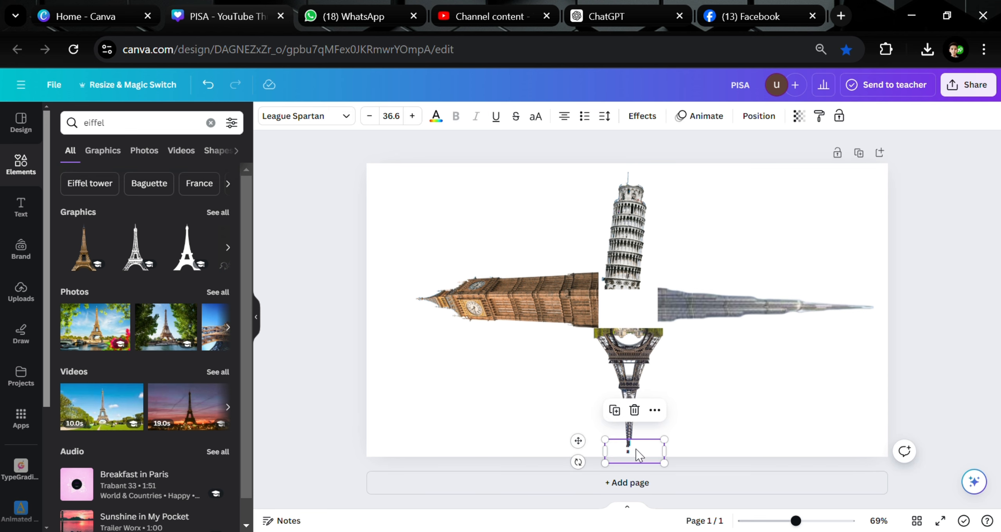
{"action": "left_click_drag", "start_coordinate": [636, 454], "coordinate": [439, 301]}
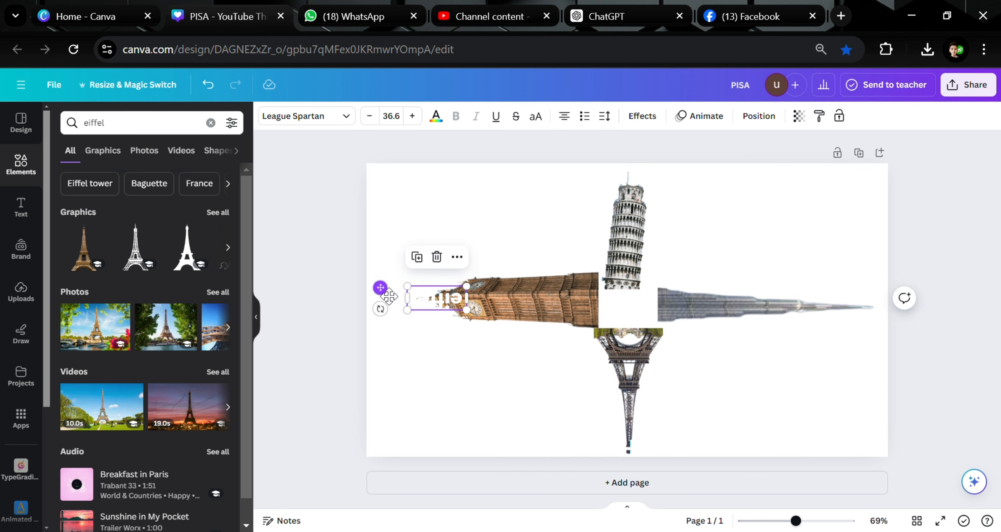
{"action": "left_click_drag", "start_coordinate": [380, 310], "coordinate": [430, 247]}
{"action": "left_click", "coordinate": [210, 122]}
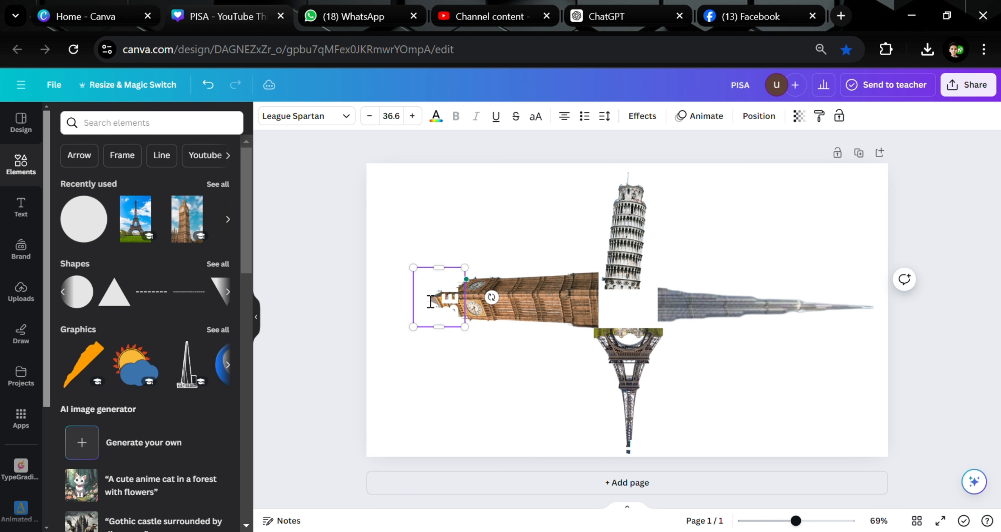
- Replace the vertical text at Big Ben's tip with "BURJ KHALIFA" and widen its text box to fit one line
{"action": "left_click", "coordinate": [391, 280]}
{"action": "left_click_drag", "start_coordinate": [466, 308], "coordinate": [329, 292]}
{"action": "left_click_drag", "start_coordinate": [388, 307], "coordinate": [573, 313]}
{"action": "left_click_drag", "start_coordinate": [492, 297], "coordinate": [473, 298]}
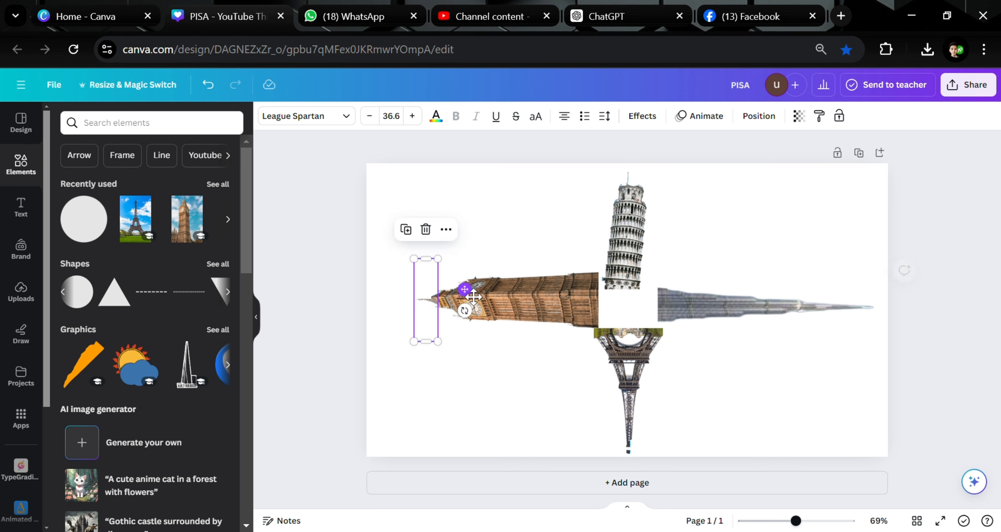
{"action": "double_click", "coordinate": [423, 295]}
{"action": "key", "text": "BackSpace"}
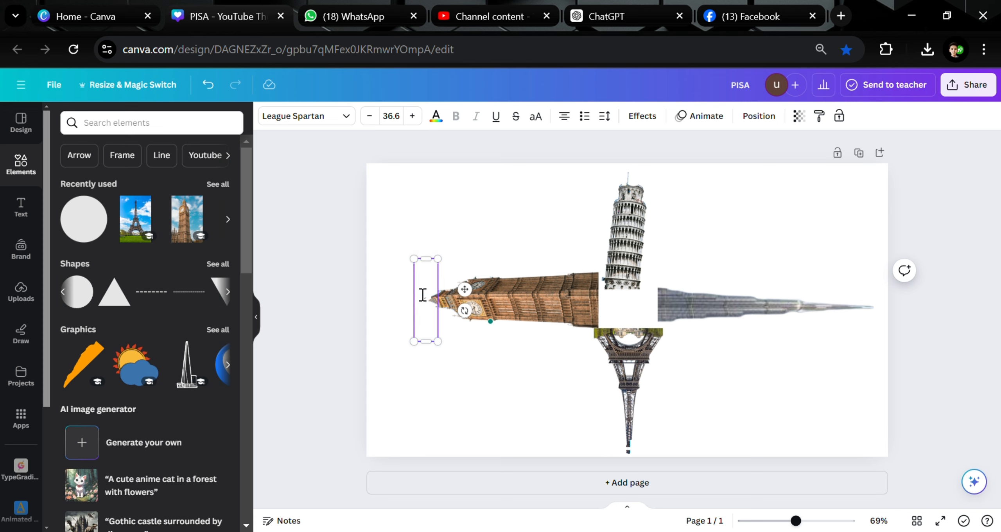
{"action": "type", "text": "HALIFA"}
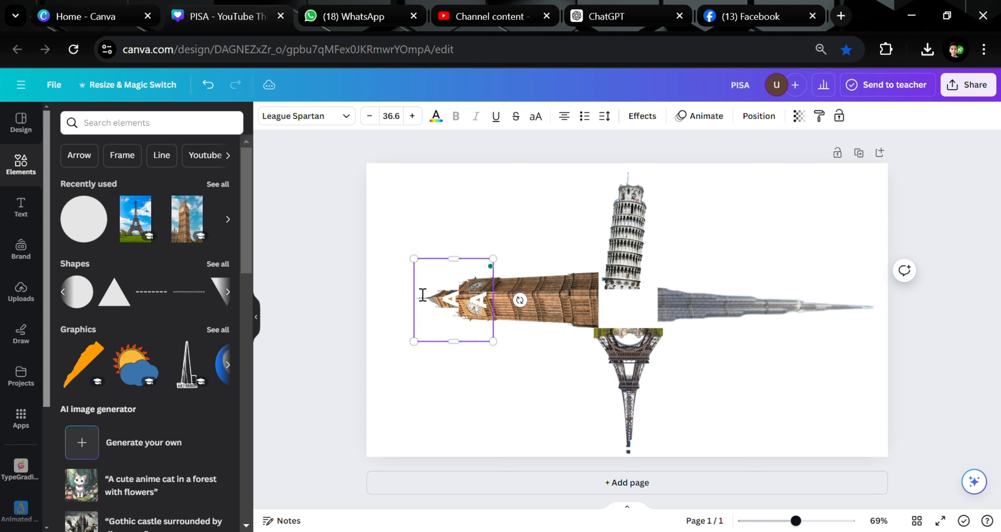
{"action": "left_click_drag", "start_coordinate": [456, 266], "coordinate": [453, 234]}
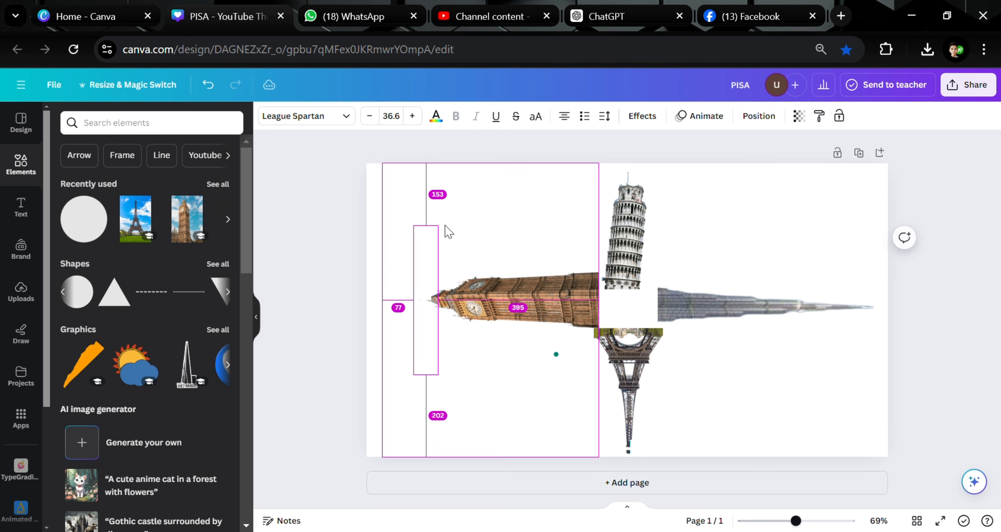
{"action": "left_click", "coordinate": [364, 258]}
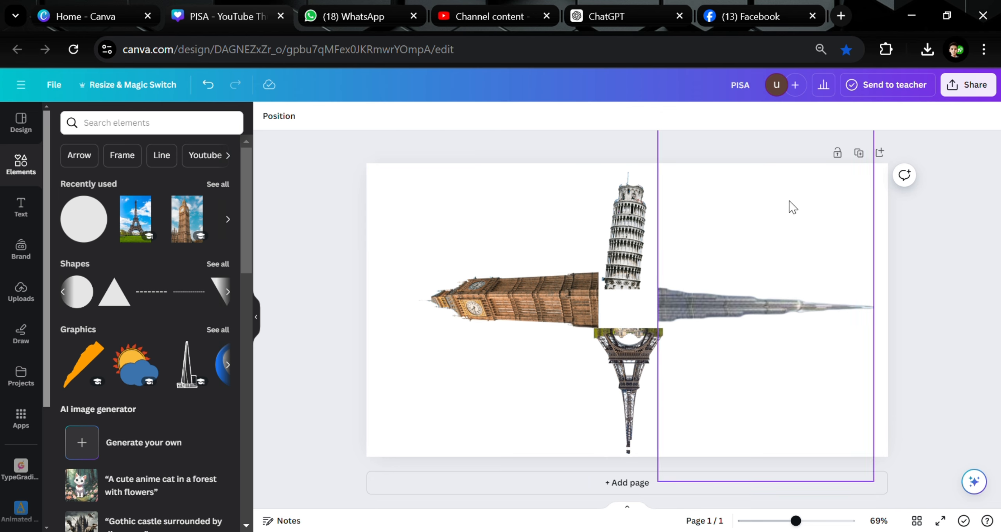
- Delete the Big Ben, Pisa, Eiffel and Burj Khalifa images, keeping only the white text labels
{"action": "left_click", "coordinate": [532, 266]}
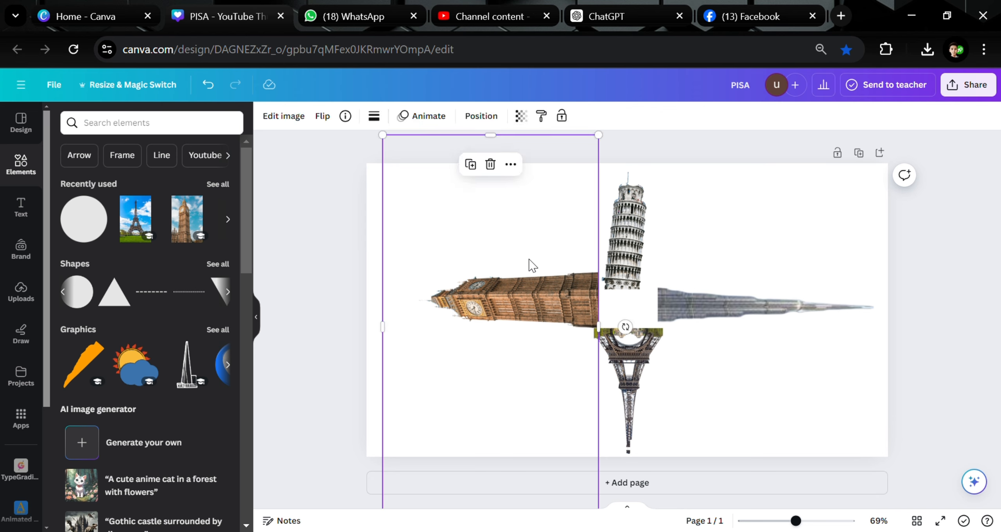
{"action": "key", "text": "Delete"}
{"action": "left_click", "coordinate": [562, 270]}
{"action": "key", "text": "Delete"}
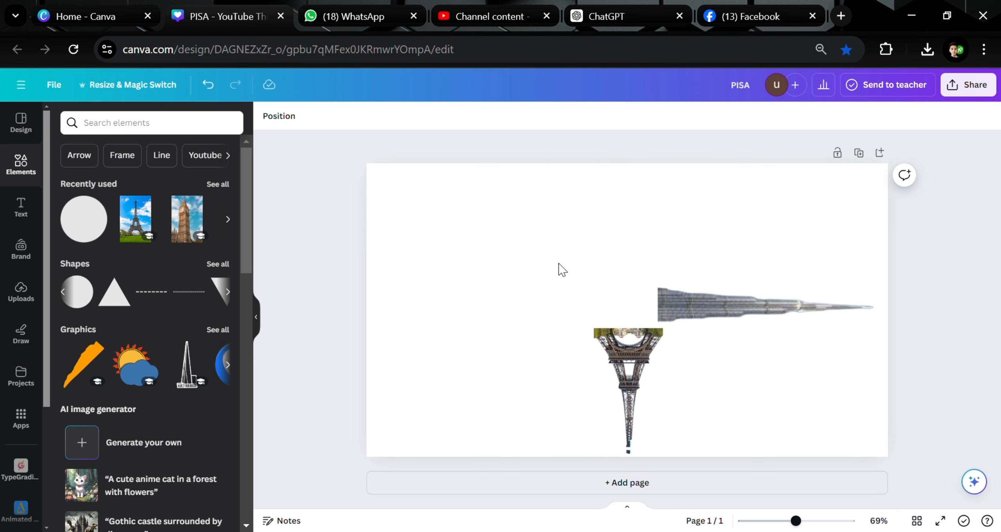
{"action": "left_click", "coordinate": [695, 337]}
{"action": "key", "text": "Delete"}
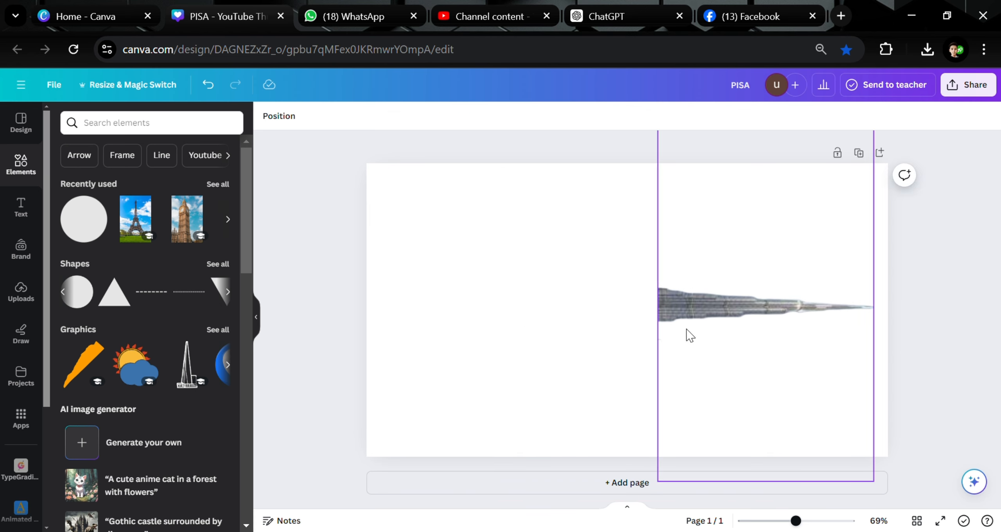
{"action": "left_click", "coordinate": [687, 318]}
{"action": "key", "text": "Delete"}
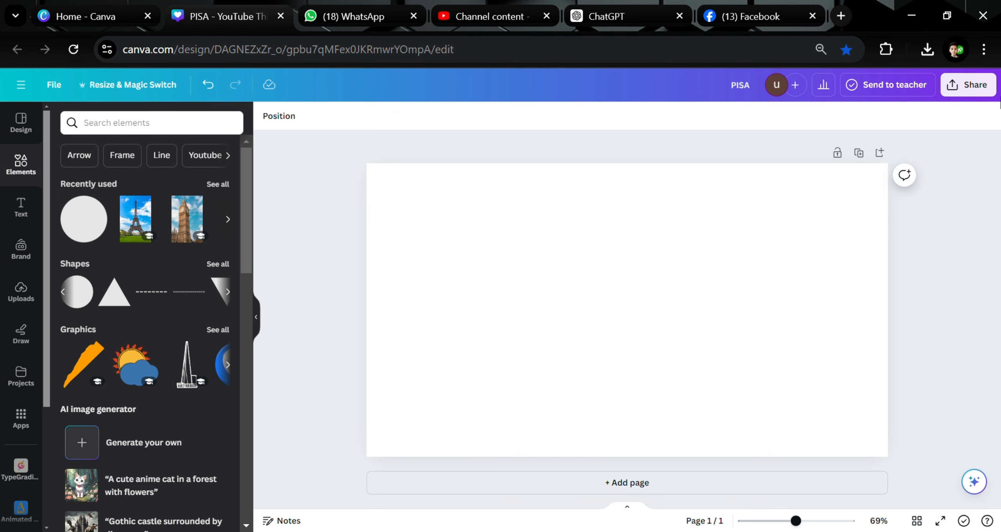
- Download the label-only page as a PNG with a transparent background and add the file to the uploads
{"action": "left_click", "coordinate": [980, 91]}
{"action": "left_click", "coordinate": [867, 403]}
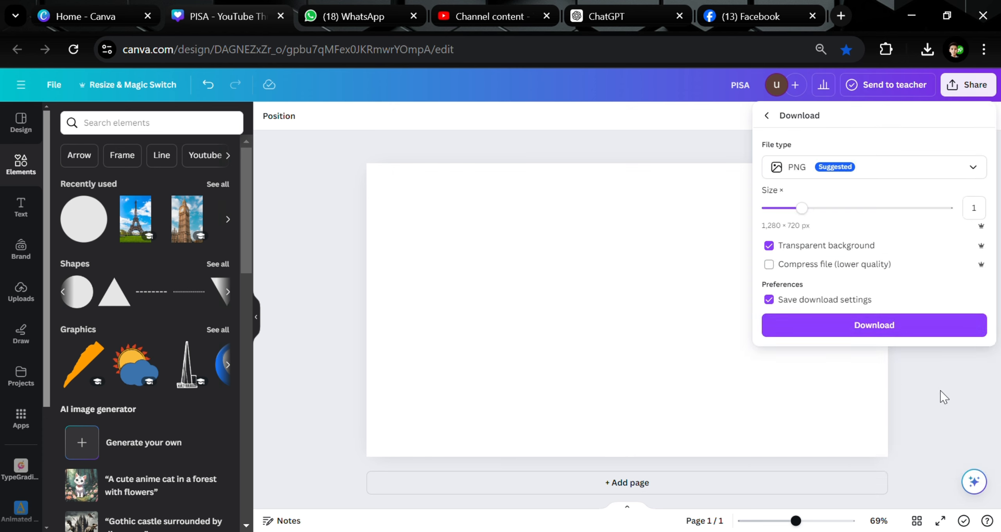
{"action": "left_click", "coordinate": [883, 326]}
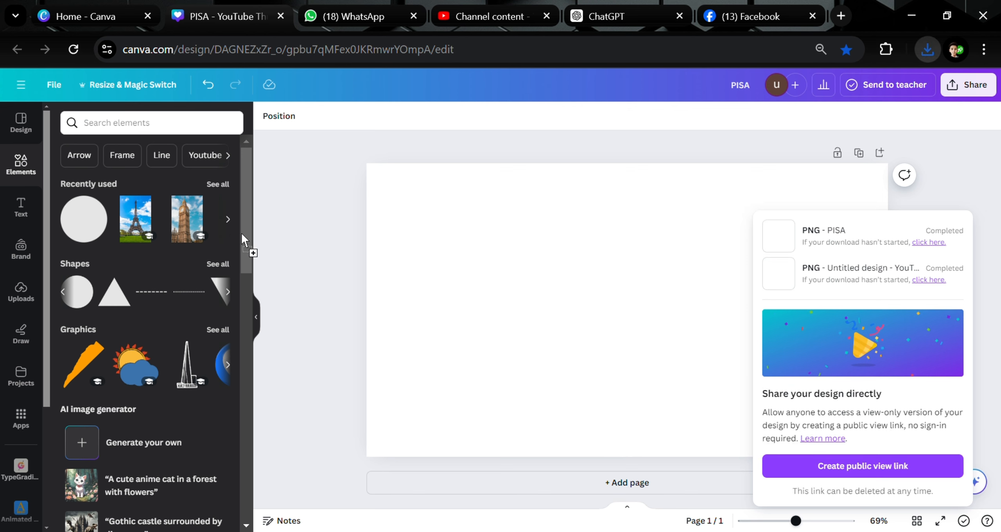
{"action": "left_click_drag", "start_coordinate": [240, 233], "coordinate": [124, 304]}
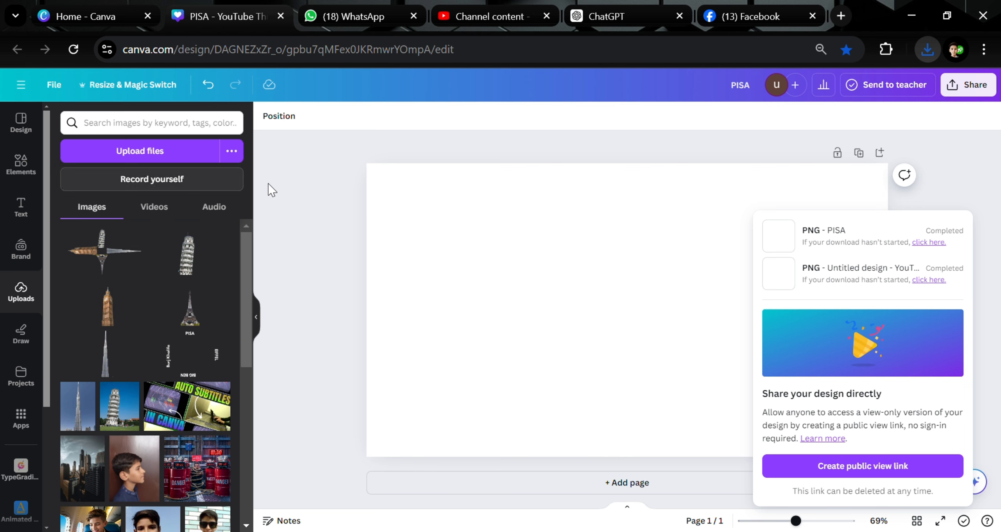
{"action": "left_click", "coordinate": [316, 217]}
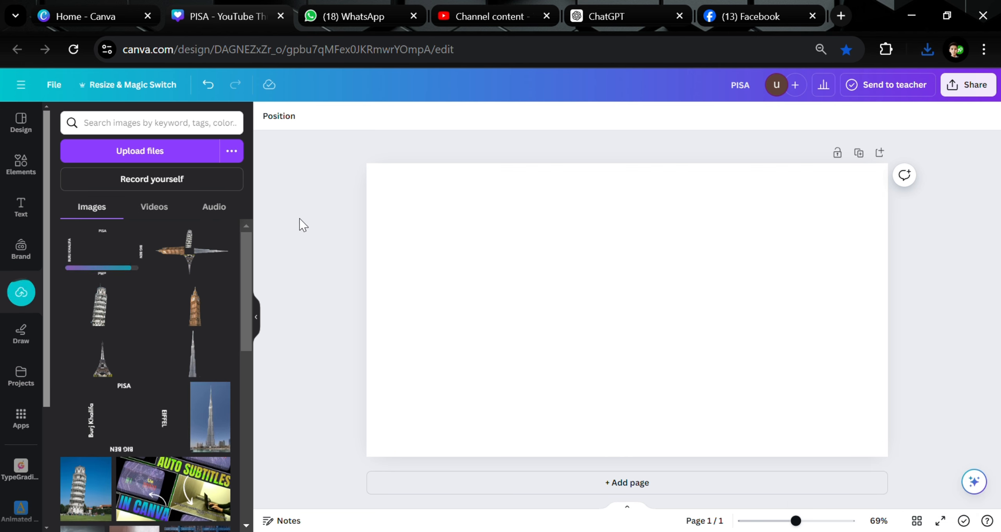
- Place the uploaded four-tower PNG enlarged on the page, then move it aside and delete the original white text labels
{"action": "left_click", "coordinate": [207, 258]}
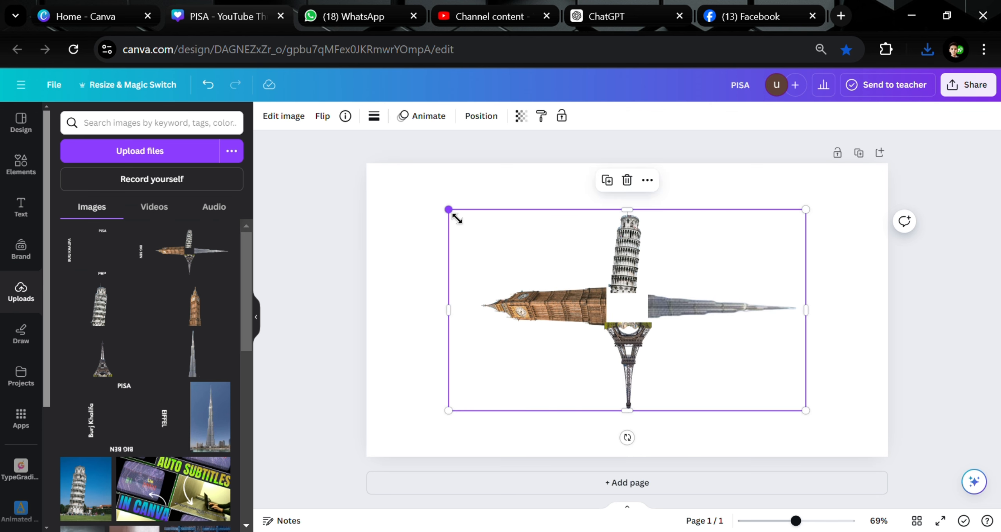
{"action": "left_click_drag", "start_coordinate": [452, 220], "coordinate": [339, 156]}
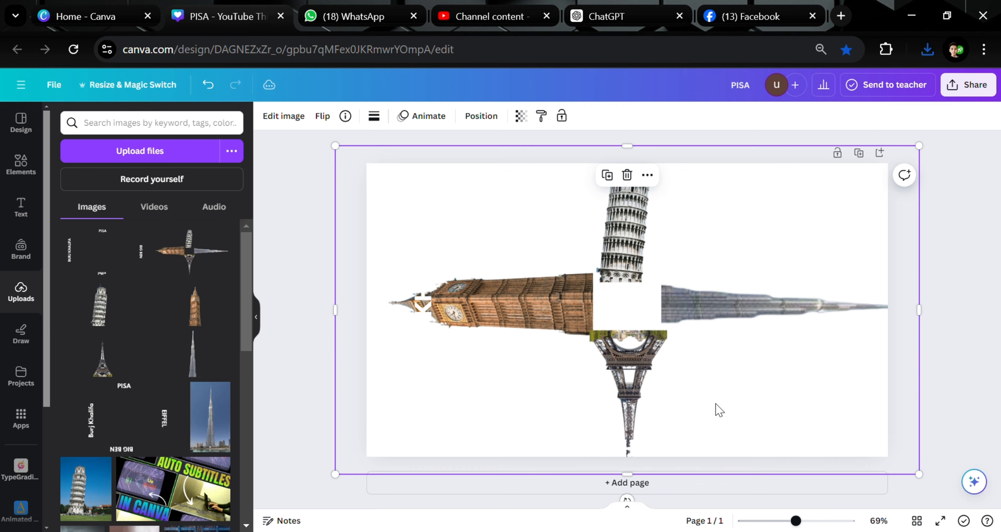
{"action": "left_click_drag", "start_coordinate": [719, 409], "coordinate": [191, 432]}
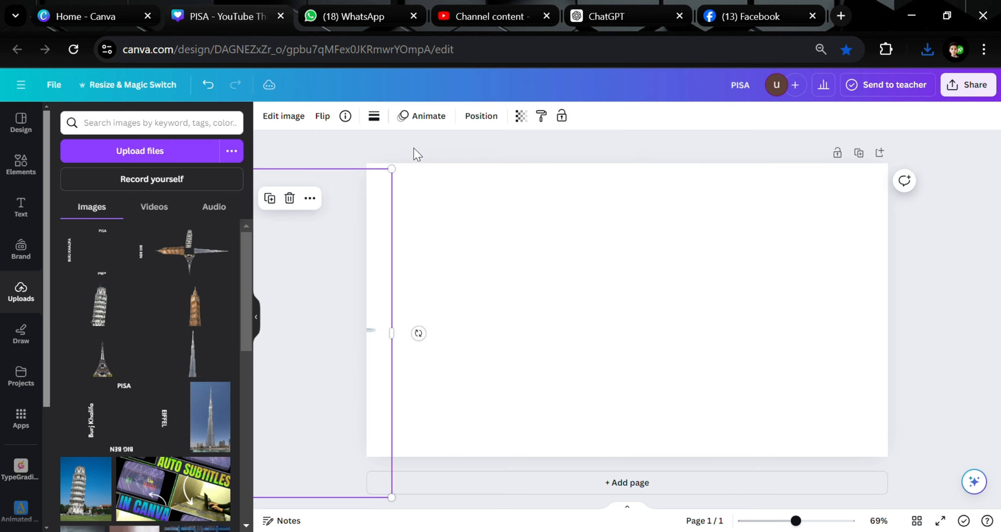
{"action": "left_click_drag", "start_coordinate": [421, 178], "coordinate": [873, 475]}
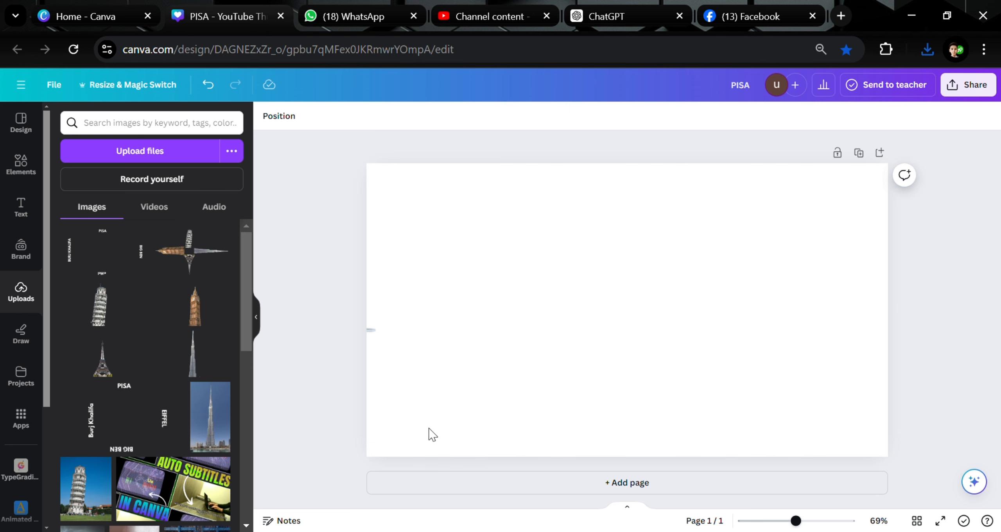
- Move the four-tower image back onto the page, scale it down to fit and center it
{"action": "left_click", "coordinate": [374, 354]}
{"action": "left_click_drag", "start_coordinate": [376, 353], "coordinate": [861, 340]}
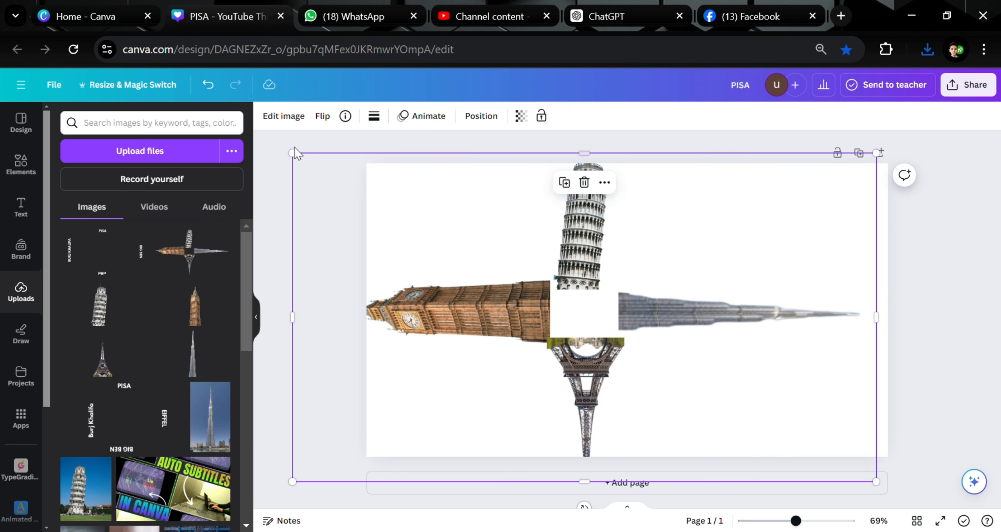
{"action": "left_click_drag", "start_coordinate": [300, 160], "coordinate": [451, 203]}
{"action": "left_click_drag", "start_coordinate": [605, 276], "coordinate": [583, 234]}
{"action": "left_click", "coordinate": [340, 230]}
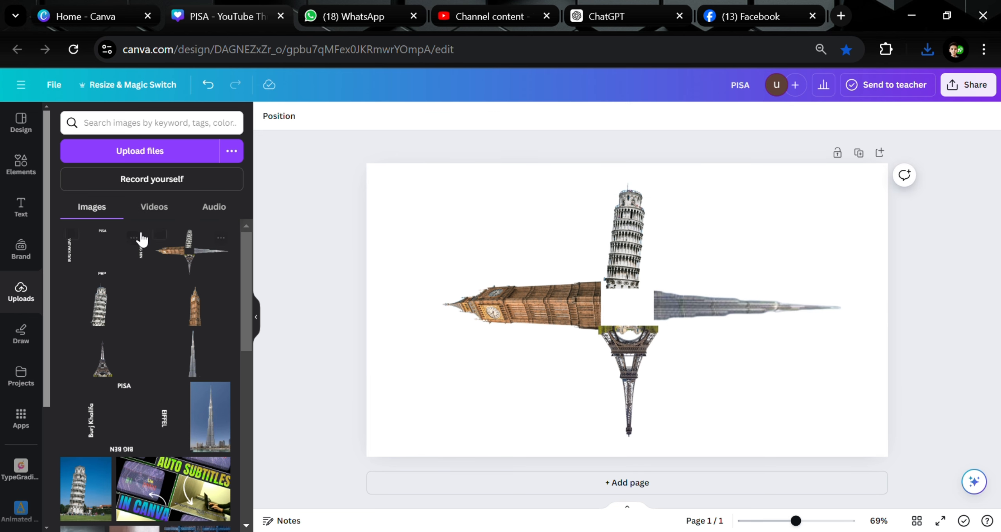
- Place the uploaded label PNG on the page and move it up over the towers
{"action": "left_click", "coordinate": [111, 268]}
{"action": "left_click_drag", "start_coordinate": [672, 258], "coordinate": [679, 226]}
- Set the page background to the custom solid brown #BD9980
{"action": "left_click", "coordinate": [384, 188]}
{"action": "left_click", "coordinate": [268, 118]}
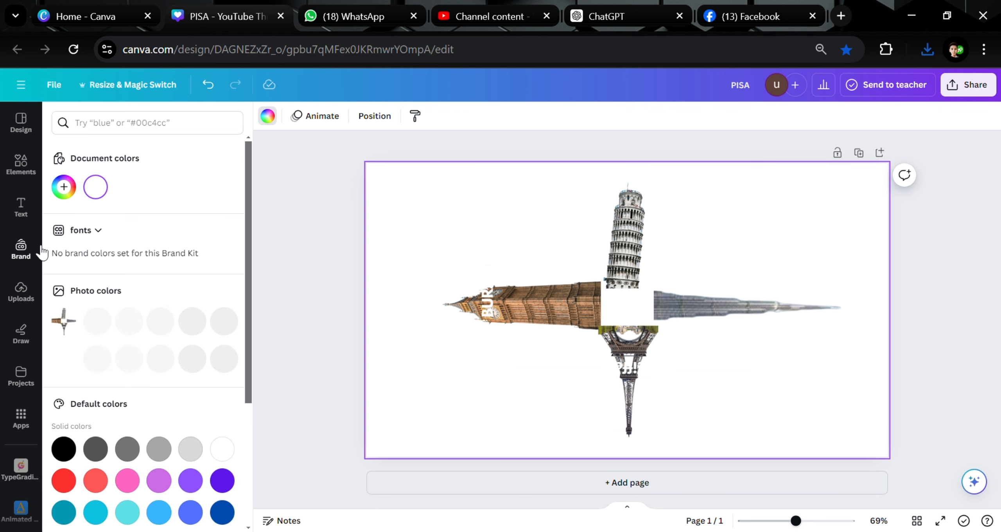
{"action": "left_click", "coordinate": [64, 187]}
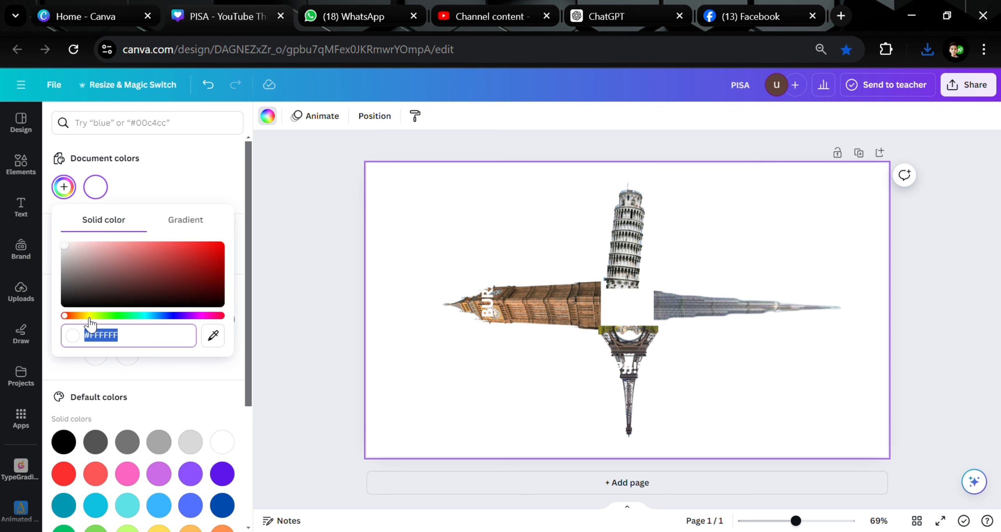
{"action": "mouse_move", "coordinate": [89, 317]}
{"action": "left_mouse_down"}
{"action": "mouse_move", "coordinate": [78, 317]}
{"action": "mouse_move", "coordinate": [102, 317]}
{"action": "mouse_move", "coordinate": [75, 311]}
{"action": "left_mouse_up"}
{"action": "left_click", "coordinate": [403, 180]}
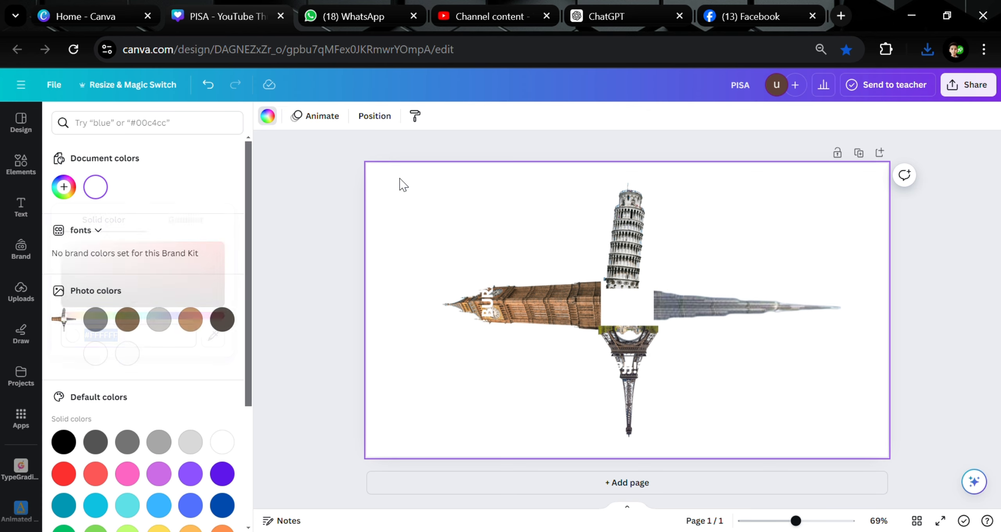
{"action": "left_click", "coordinate": [68, 181]}
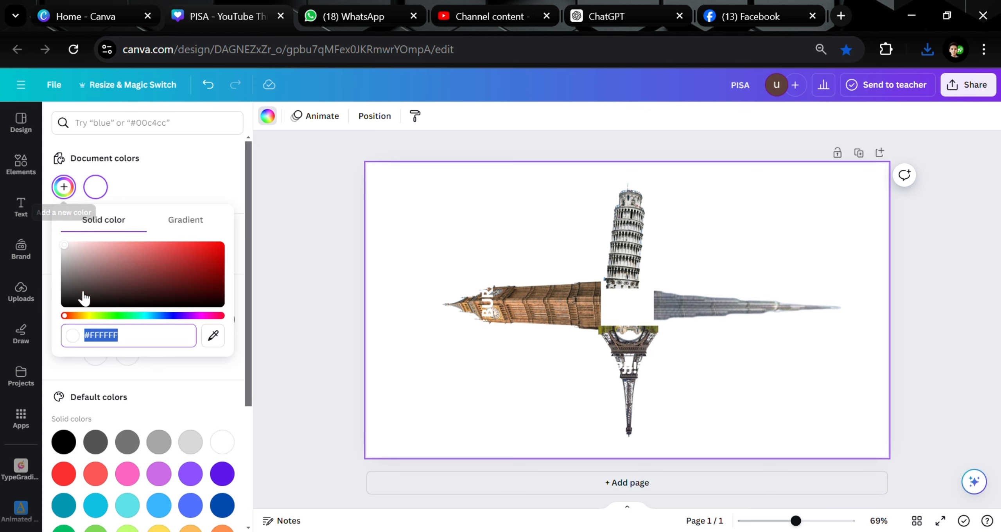
{"action": "left_click_drag", "start_coordinate": [81, 267], "coordinate": [112, 258]}
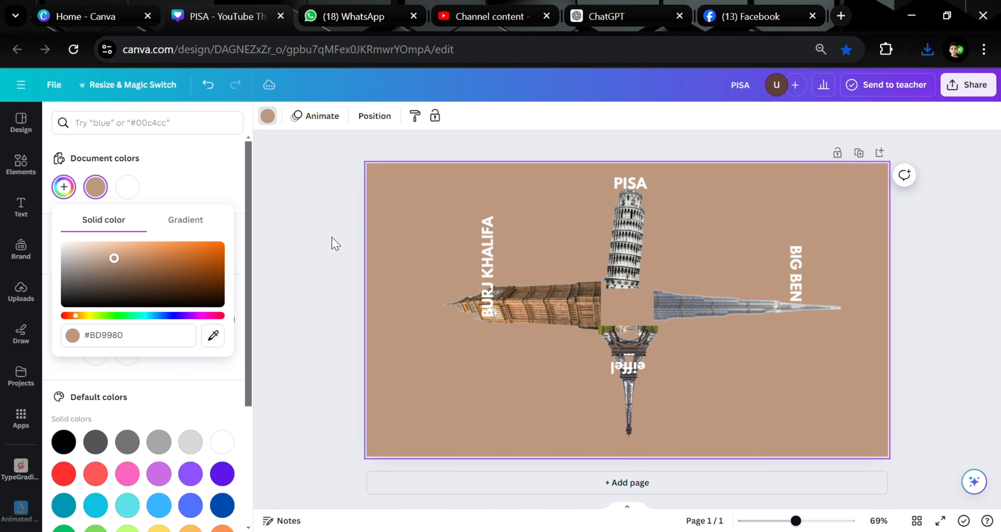
{"action": "left_click", "coordinate": [315, 235]}
- Enlarge the label image and position it so the four names sit at the tower tips
{"action": "left_click", "coordinate": [484, 368]}
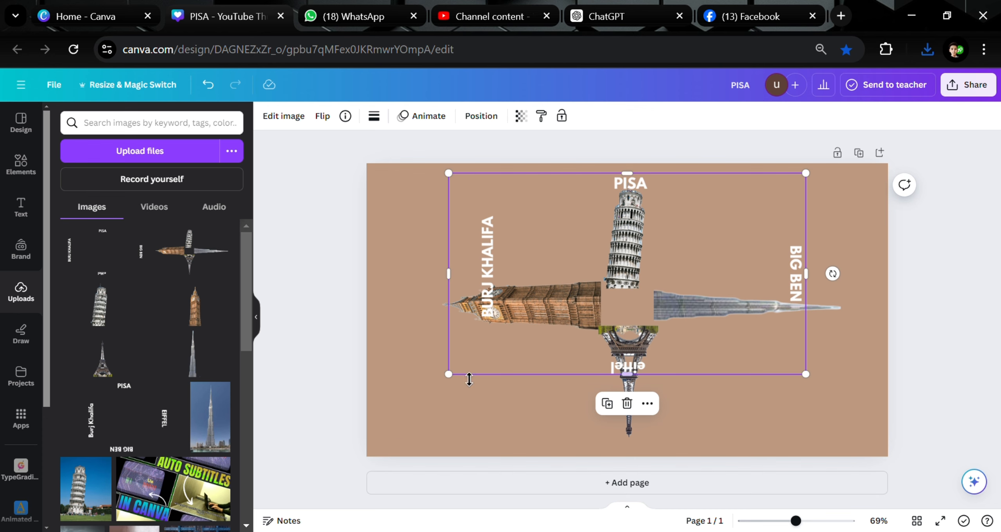
{"action": "left_click", "coordinate": [441, 374]}
{"action": "left_click", "coordinate": [481, 331]}
{"action": "left_click_drag", "start_coordinate": [449, 375], "coordinate": [358, 496]}
{"action": "left_click_drag", "start_coordinate": [467, 410], "coordinate": [557, 389]}
{"action": "left_click", "coordinate": [936, 260]}
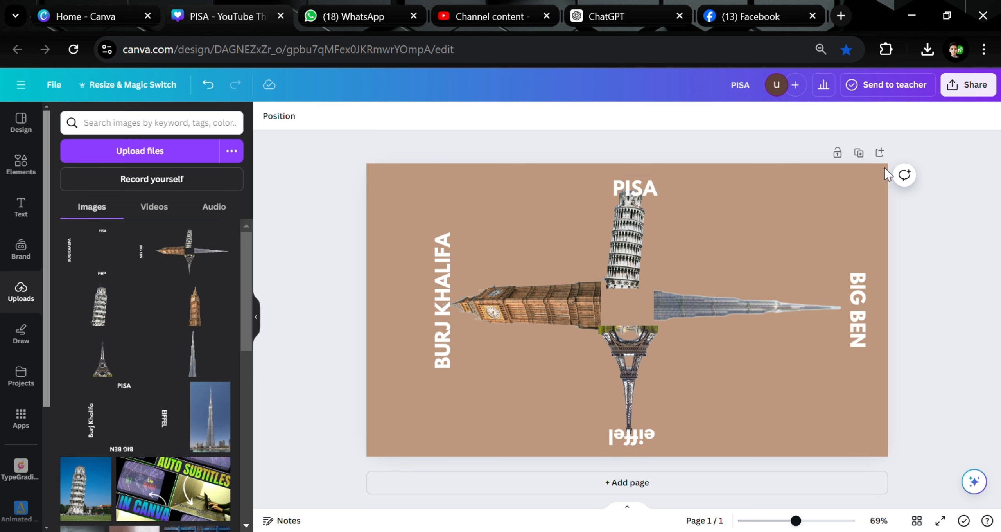
- Select the towers image together with the labels image and group them
{"action": "left_click_drag", "start_coordinate": [878, 169], "coordinate": [390, 473]}
{"action": "left_click_drag", "start_coordinate": [478, 330], "coordinate": [543, 415]}
{"action": "left_click", "coordinate": [602, 474]}
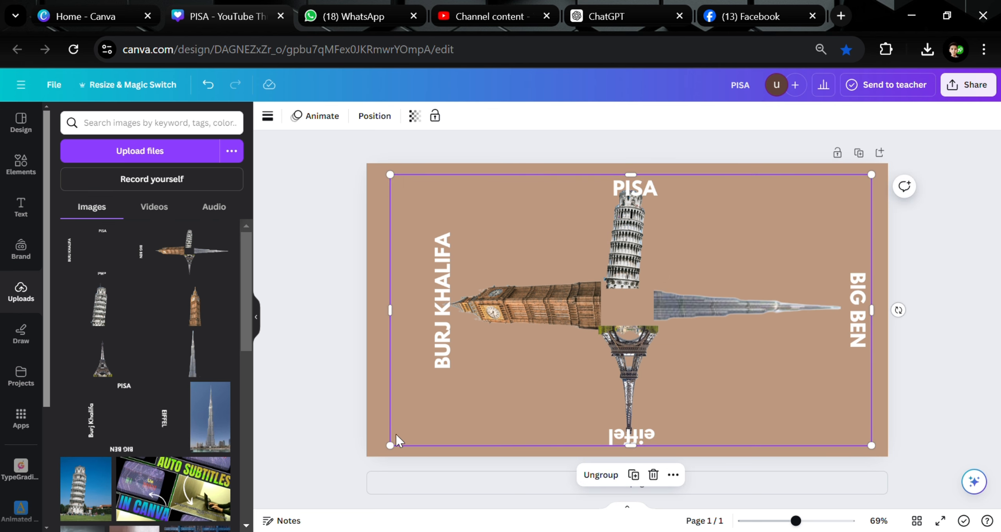
- Enlarge the grouped towers and labels and position the group so the Pisa tower and its name fill the page
{"action": "left_click_drag", "start_coordinate": [399, 460], "coordinate": [270, 526]}
{"action": "left_click_drag", "start_coordinate": [523, 313], "coordinate": [628, 434]}
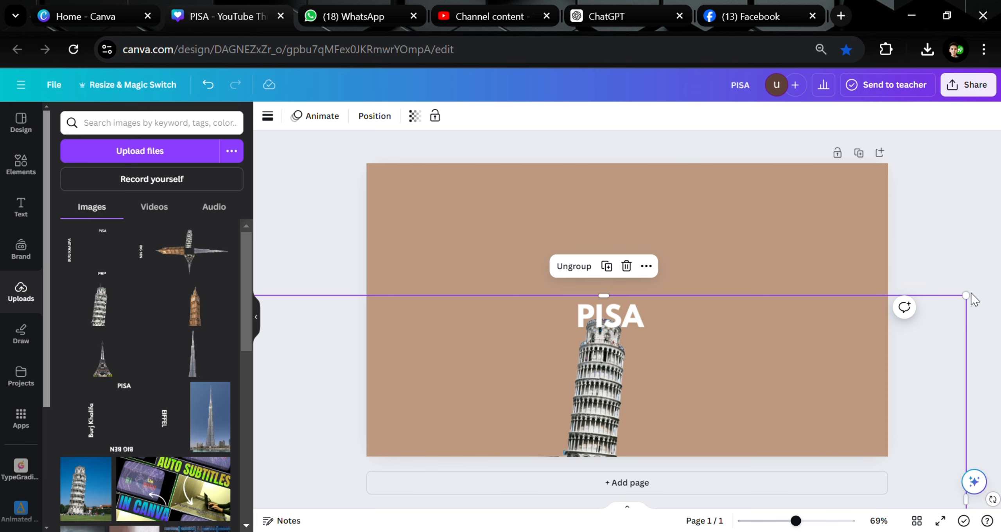
{"action": "left_click_drag", "start_coordinate": [985, 287], "coordinate": [977, 90]}
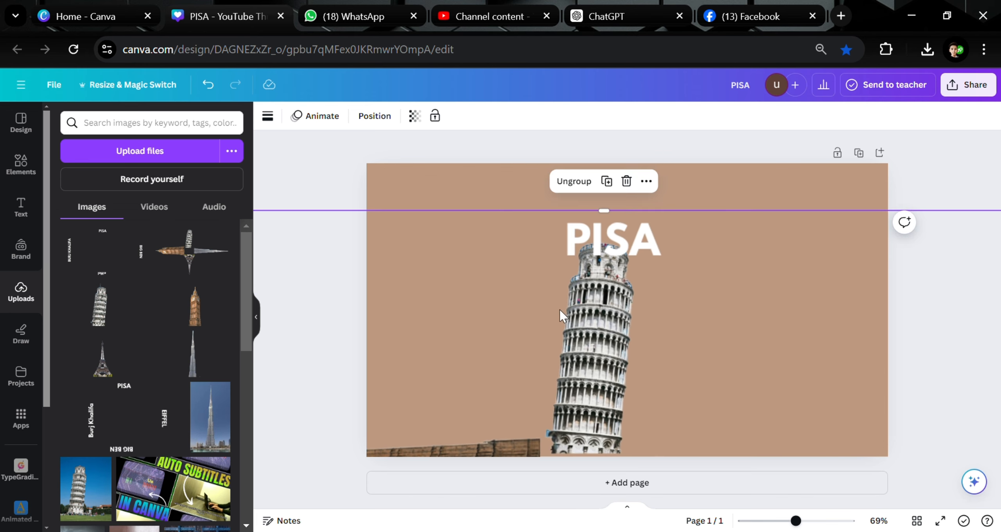
{"action": "left_click_drag", "start_coordinate": [559, 310], "coordinate": [560, 325]}
{"action": "left_click", "coordinate": [769, 521]}
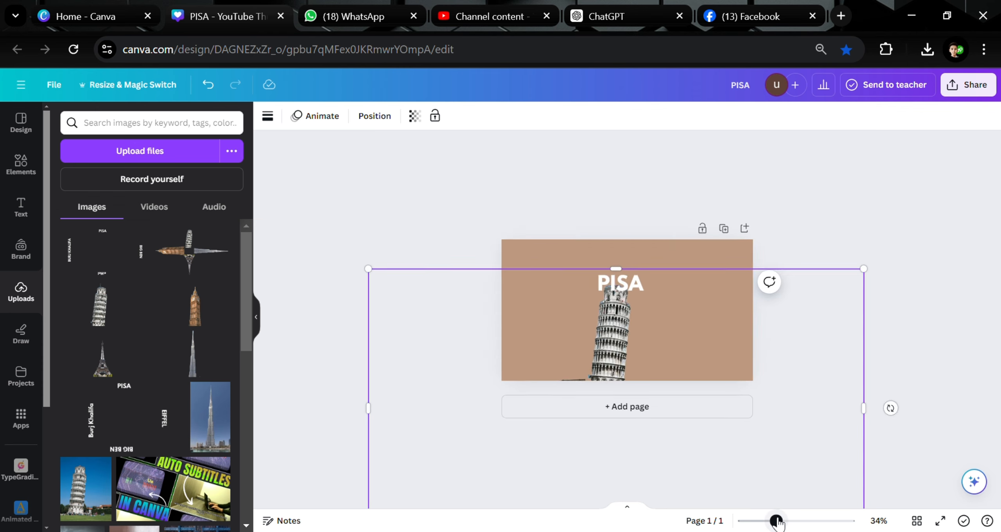
{"action": "left_click_drag", "start_coordinate": [810, 287], "coordinate": [841, 255]}
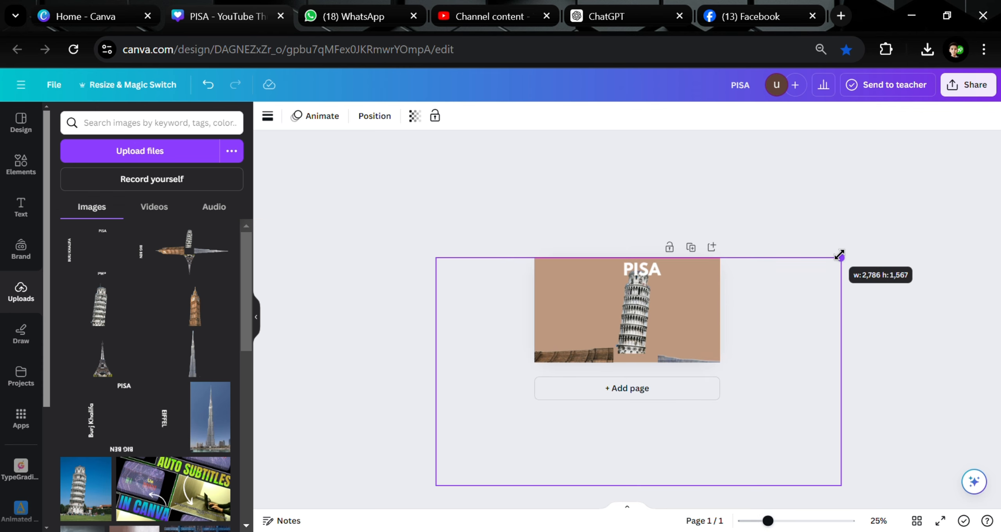
{"action": "left_click_drag", "start_coordinate": [740, 315], "coordinate": [740, 335]}
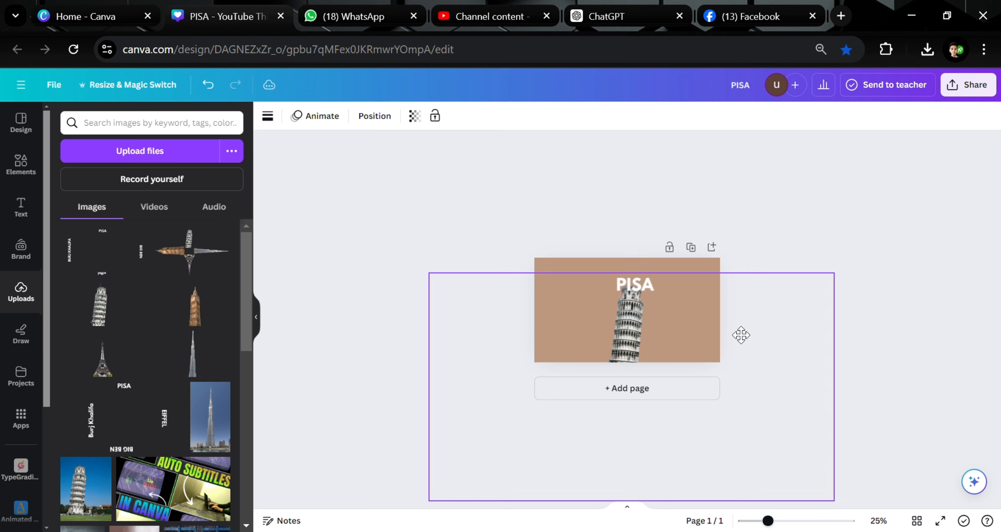
{"action": "left_click_drag", "start_coordinate": [843, 278], "coordinate": [848, 252]}
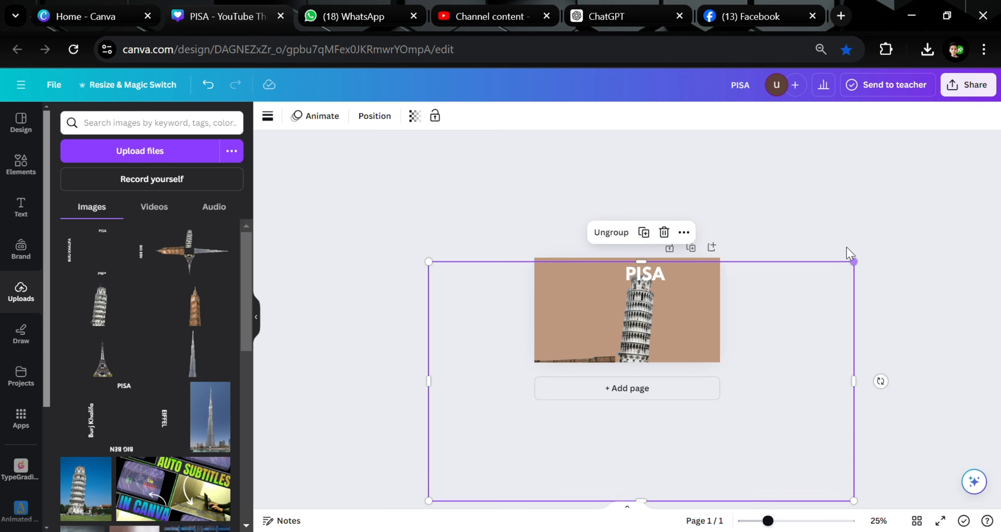
{"action": "left_click_drag", "start_coordinate": [782, 315], "coordinate": [775, 320]}
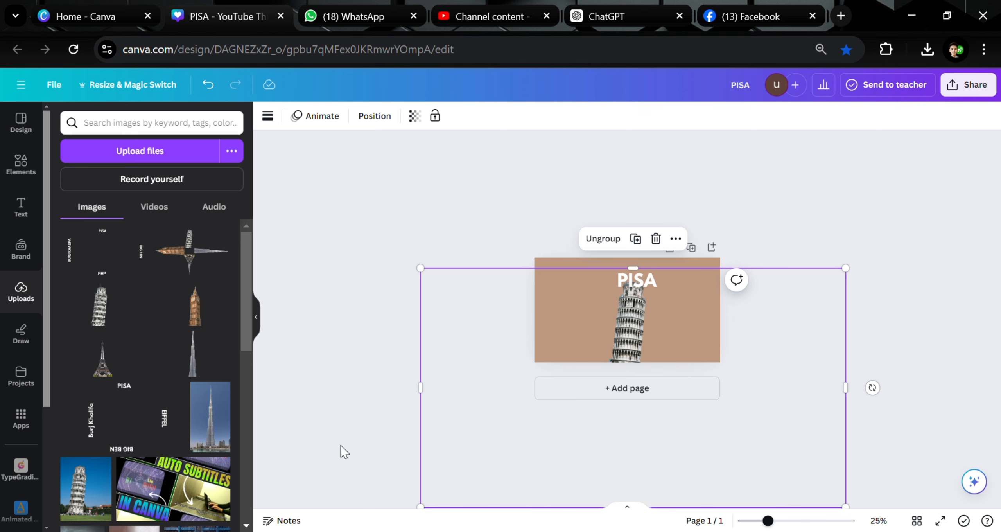
- Show the page timeline with durations, then slightly enlarge the group and centre the Pisa tower with its name fully inside the page
{"action": "left_click", "coordinate": [628, 508]}
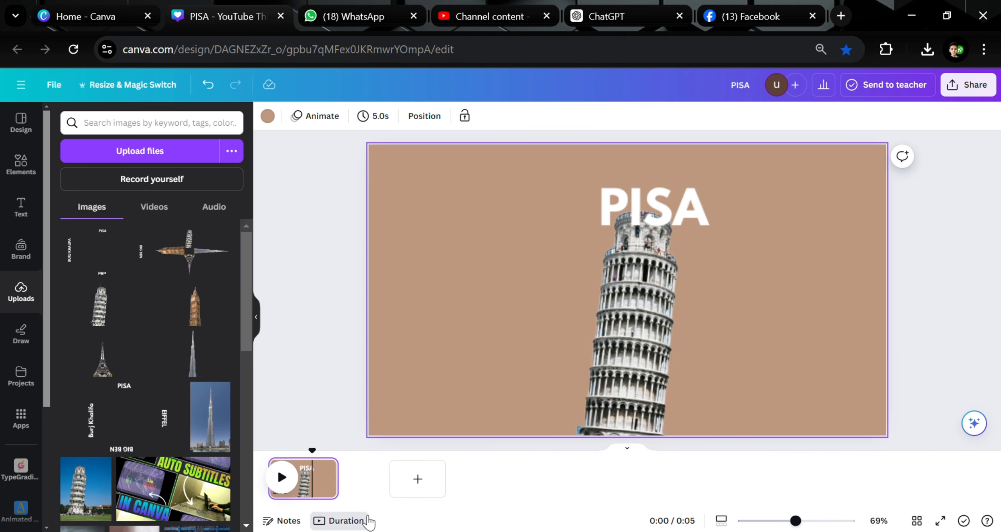
{"action": "left_click", "coordinate": [368, 520]}
{"action": "left_click_drag", "start_coordinate": [669, 247], "coordinate": [665, 263]}
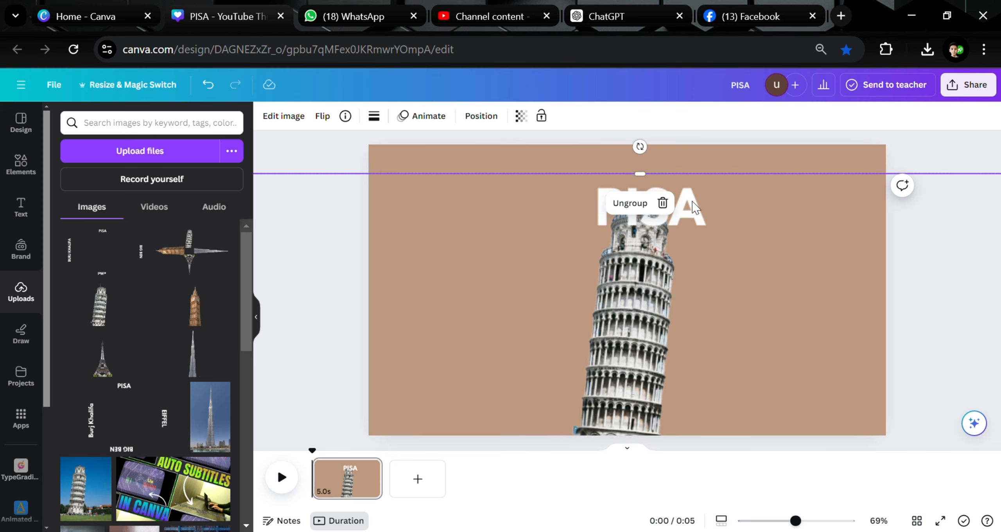
{"action": "left_click_drag", "start_coordinate": [796, 522], "coordinate": [787, 528]}
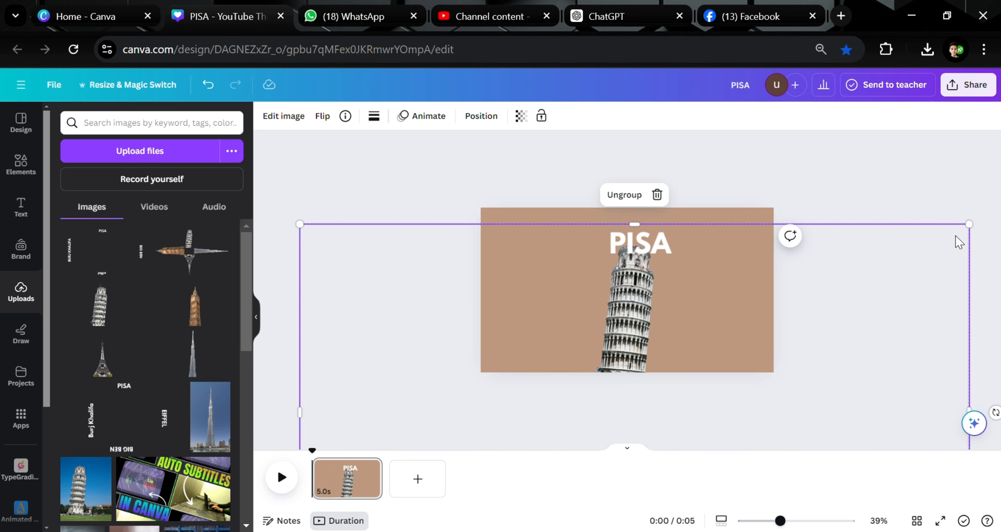
{"action": "left_click_drag", "start_coordinate": [970, 226], "coordinate": [986, 215]}
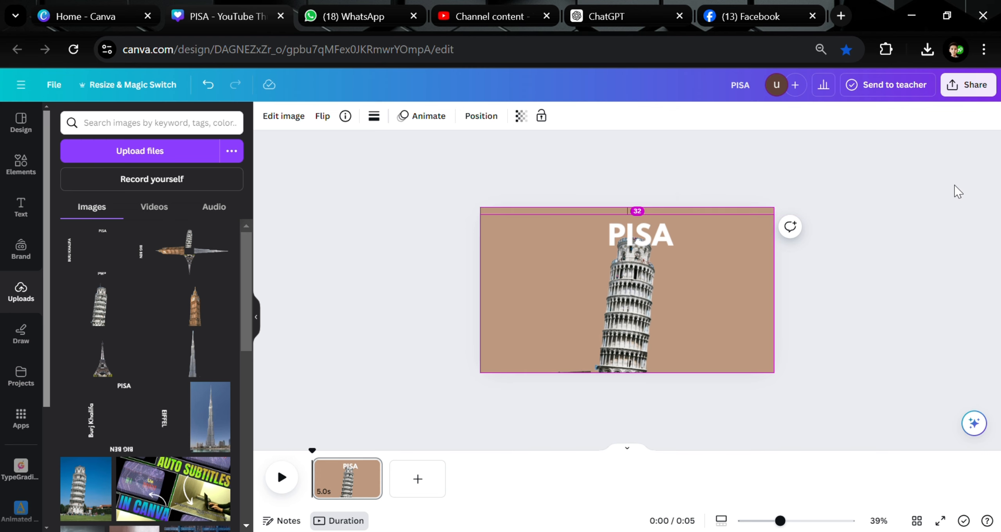
{"action": "left_click_drag", "start_coordinate": [719, 304], "coordinate": [724, 308]}
{"action": "left_click", "coordinate": [348, 364]}
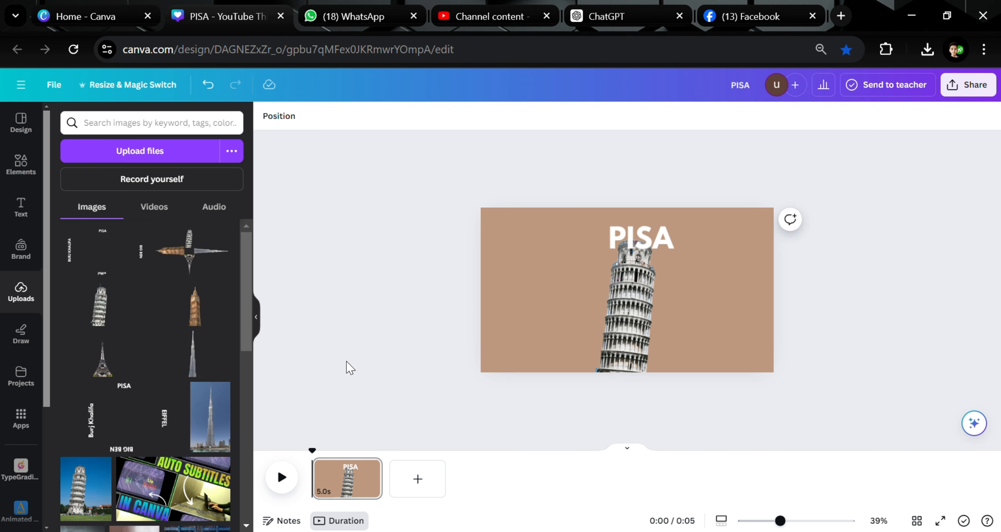
- Duplicate the Pisa page and rotate the group on the copy a quarter turn counterclockwise so the Burj Khalifa stands upright
{"action": "left_click", "coordinate": [369, 467]}
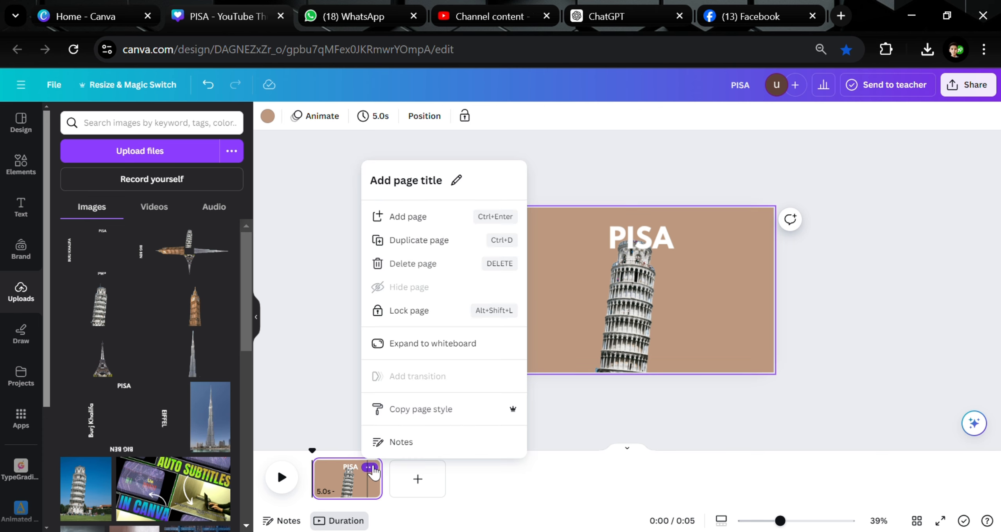
{"action": "left_click", "coordinate": [415, 240]}
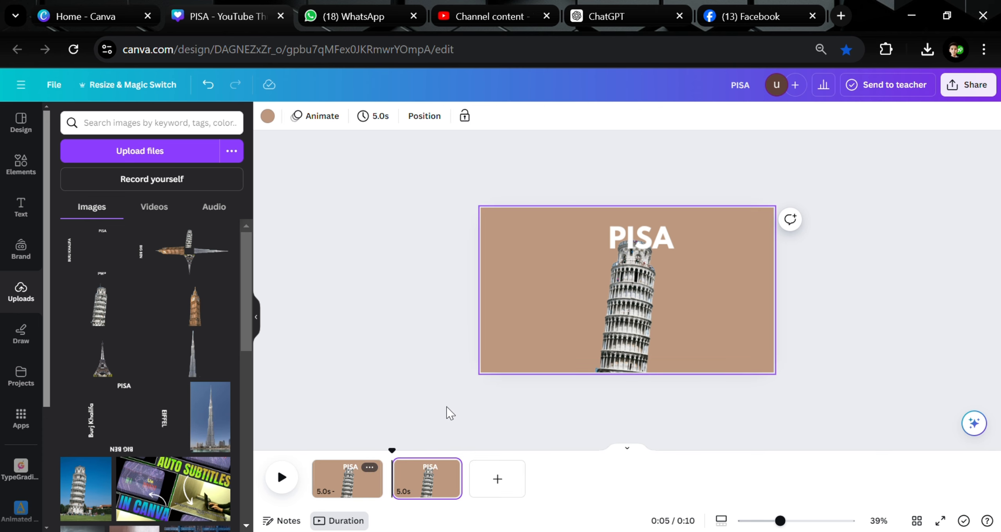
{"action": "left_click", "coordinate": [626, 294]}
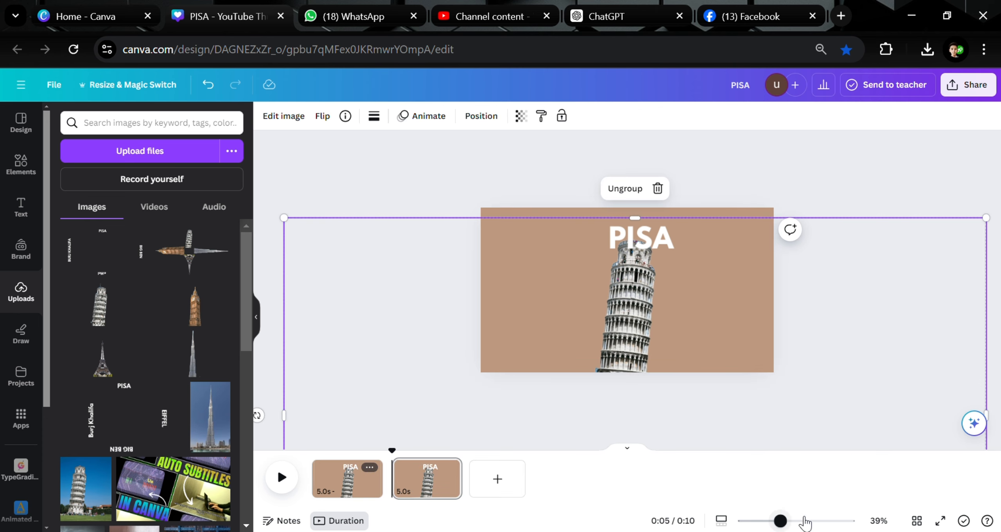
{"action": "scroll", "coordinate": [789, 446], "scroll_direction": "down", "scroll_amount": 5}
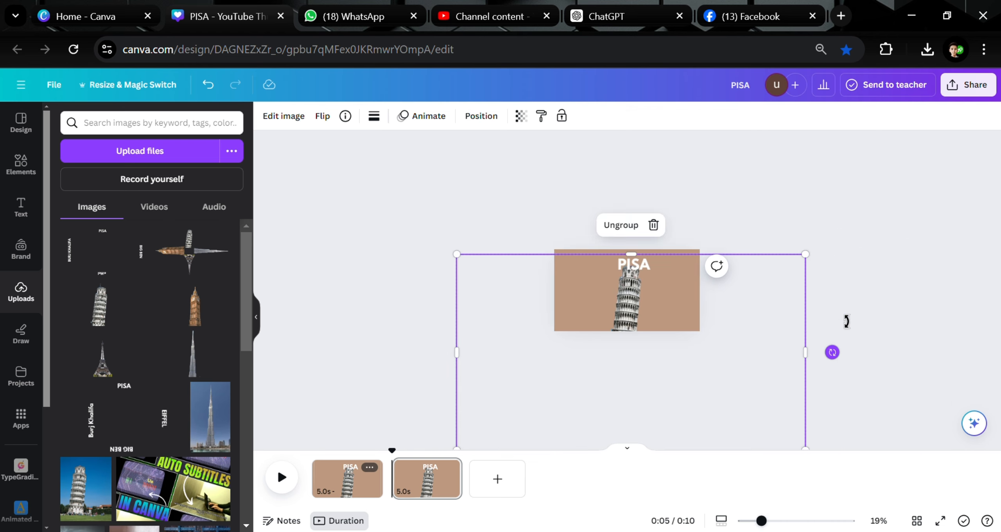
{"action": "left_click_drag", "start_coordinate": [835, 352], "coordinate": [635, 190]}
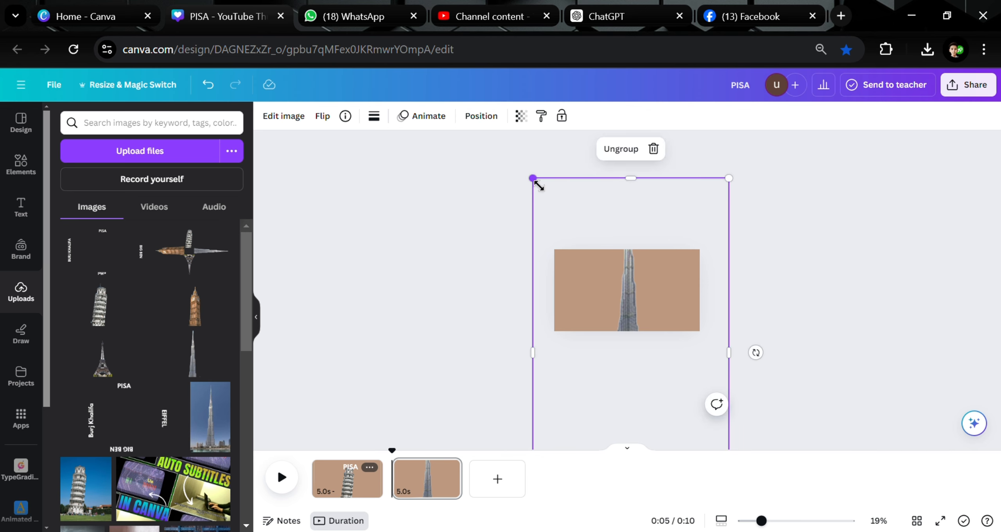
- Shrink the rotated group and move it down so the Burj Khalifa's tip and the label above it fit on the page
{"action": "left_click_drag", "start_coordinate": [538, 186], "coordinate": [550, 224]}
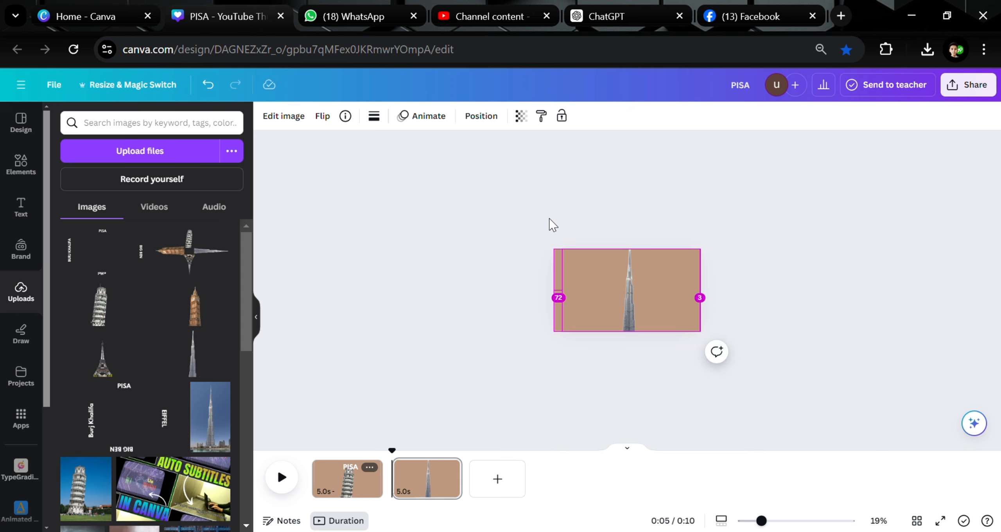
{"action": "left_click_drag", "start_coordinate": [611, 273], "coordinate": [612, 291]}
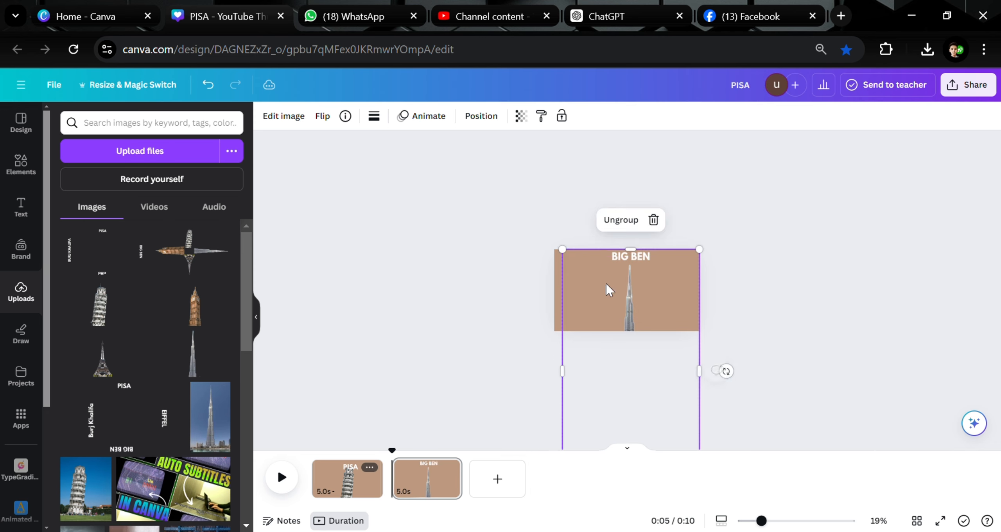
{"action": "left_click", "coordinate": [530, 232]}
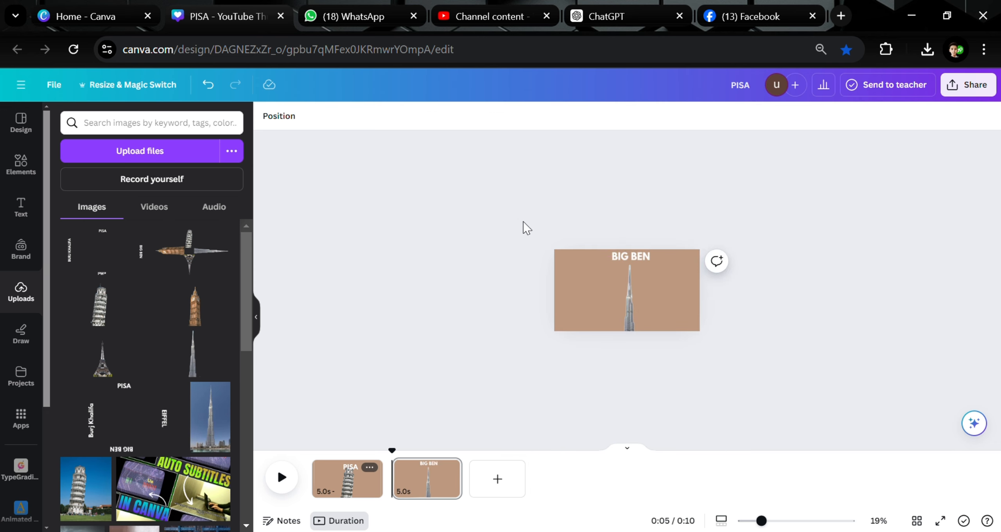
- Ungroup the towers and labels, rotate the labels image half a turn and move BURJ KHALIFA up to the tower's tip
{"action": "left_click", "coordinate": [626, 268]}
{"action": "left_click", "coordinate": [622, 220]}
{"action": "left_click", "coordinate": [599, 253]}
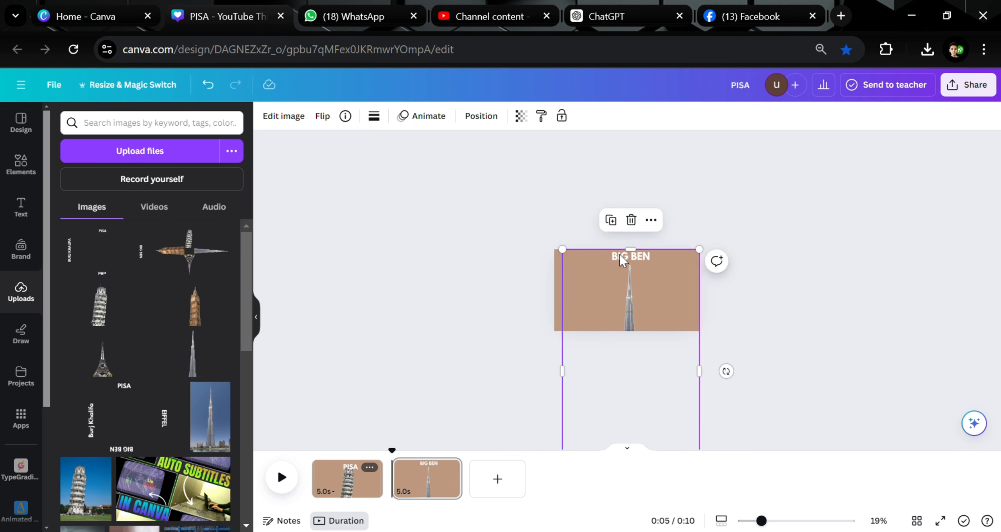
{"action": "left_click_drag", "start_coordinate": [739, 379], "coordinate": [532, 380]}
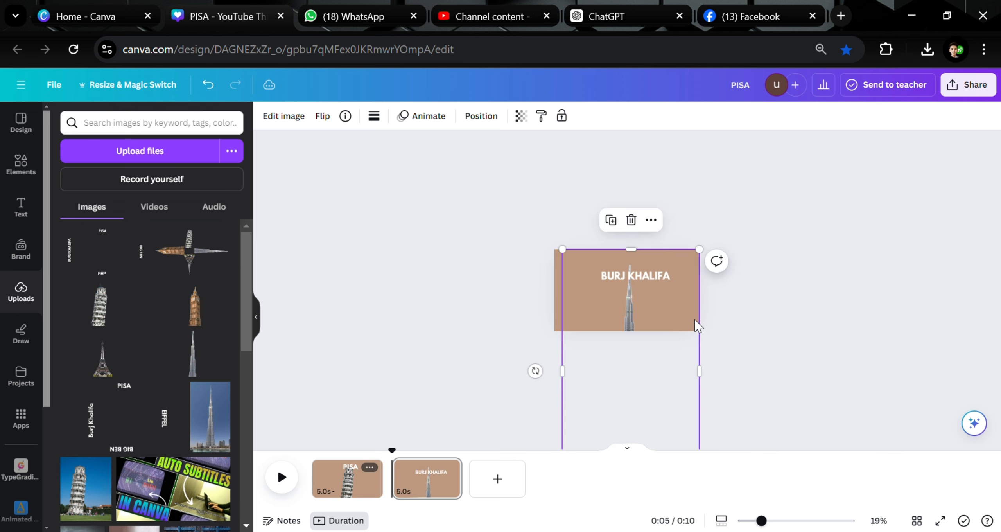
{"action": "left_click_drag", "start_coordinate": [688, 325], "coordinate": [682, 312]}
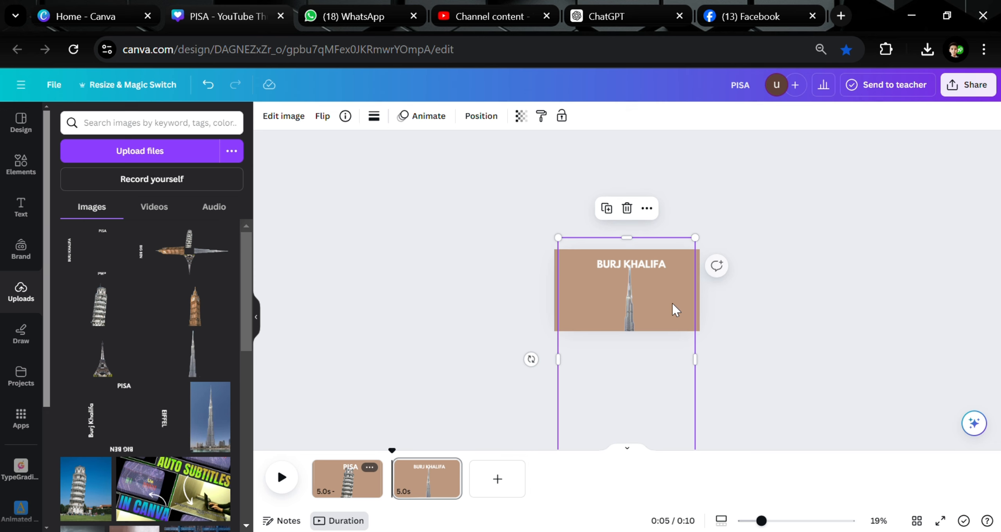
- Set the Burj Khalifa page's background to the custom solid blue #80A5BD
{"action": "left_click", "coordinate": [576, 305]}
{"action": "left_click", "coordinate": [533, 289]}
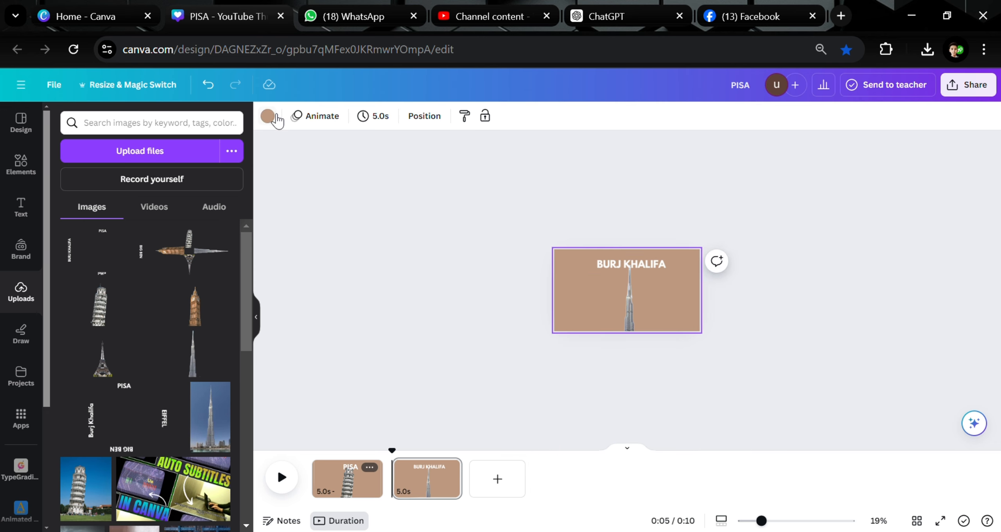
{"action": "left_click", "coordinate": [268, 116]}
{"action": "left_click", "coordinate": [64, 186]}
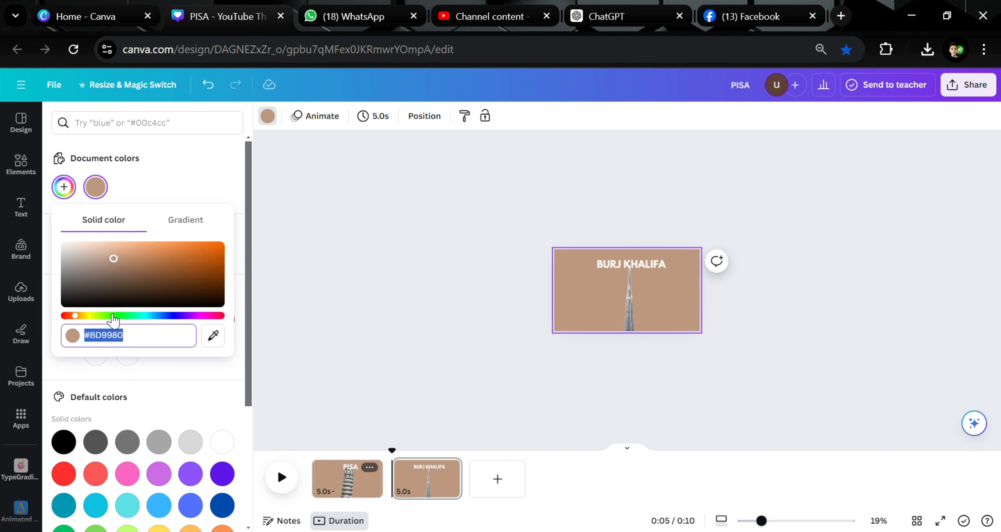
{"action": "left_click", "coordinate": [90, 311]}
{"action": "left_click_drag", "start_coordinate": [98, 317], "coordinate": [159, 321]}
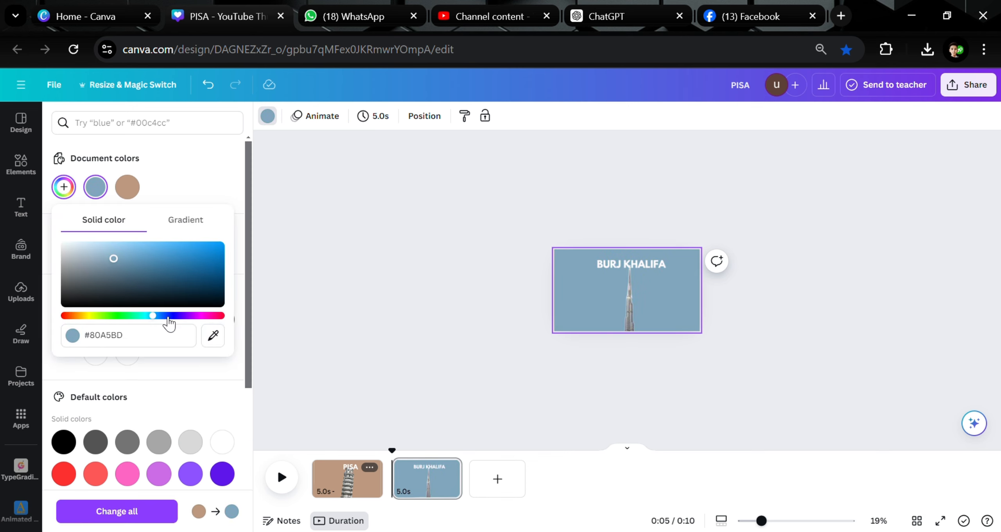
- Duplicate the Burj Khalifa page, rotate the labels image clockwise to bring the eiffel label upright, and move it near the page's upper edge
{"action": "left_click", "coordinate": [450, 468]}
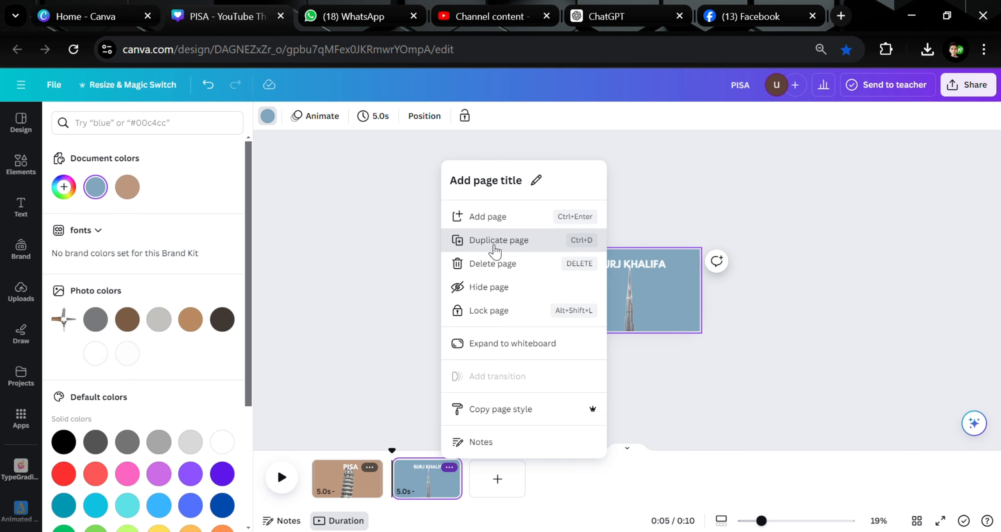
{"action": "left_click", "coordinate": [496, 243]}
{"action": "left_click", "coordinate": [634, 323]}
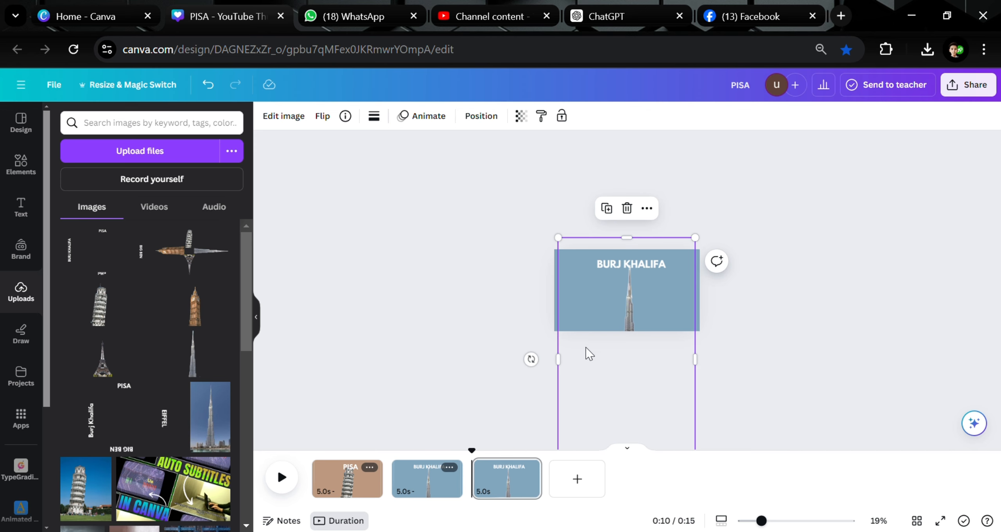
{"action": "left_click_drag", "start_coordinate": [536, 371], "coordinate": [624, 201]}
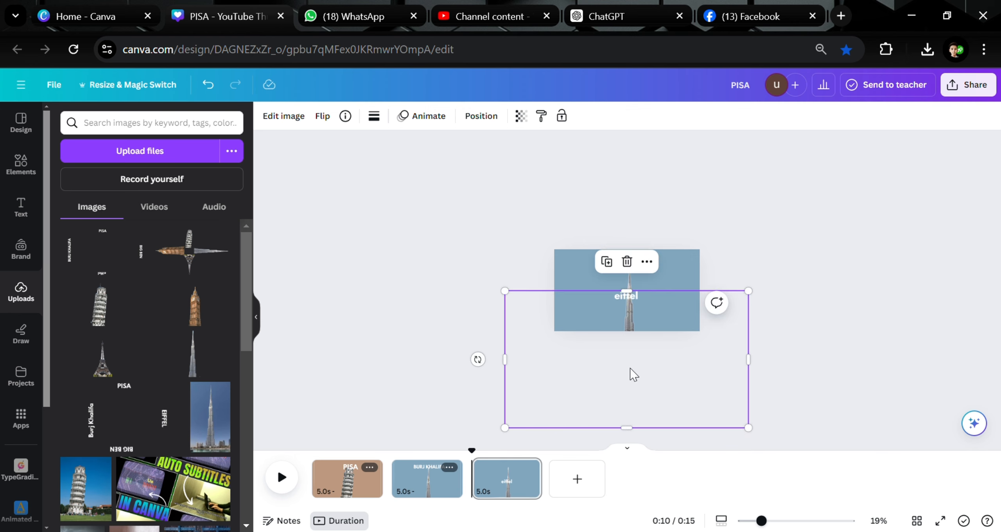
{"action": "left_click_drag", "start_coordinate": [632, 373], "coordinate": [642, 342]}
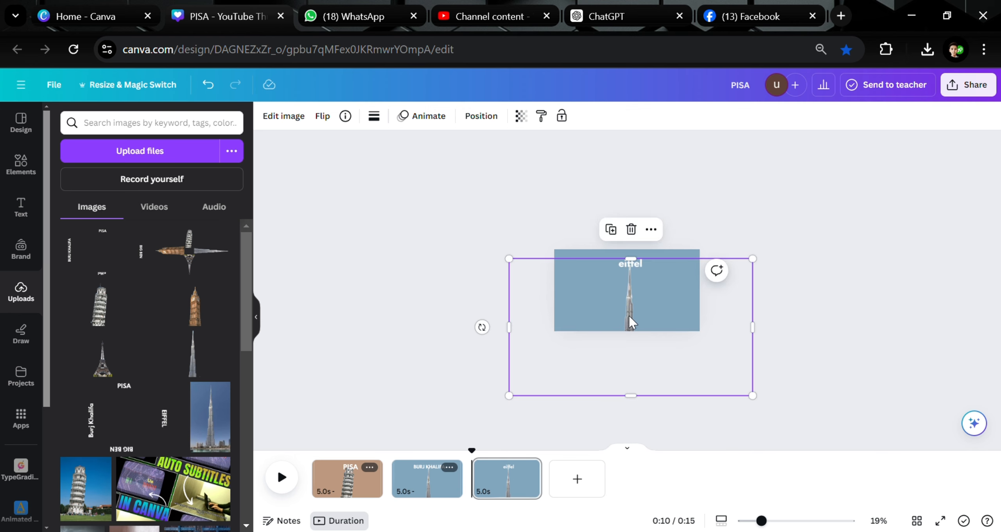
- Rotate the towers image a quarter turn counterclockwise, then move and slightly enlarge it so the Eiffel Tower stands below its label
{"action": "left_click_drag", "start_coordinate": [722, 373], "coordinate": [629, 247]}
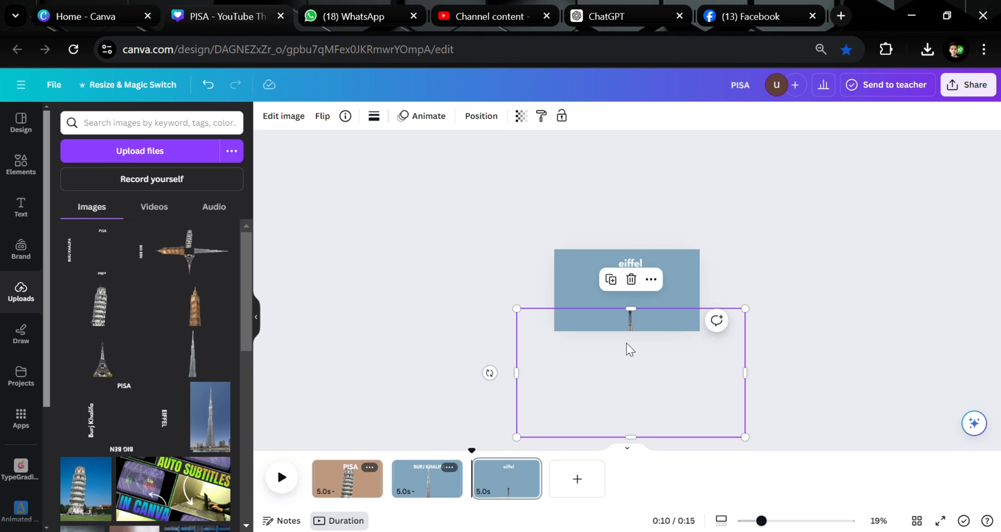
{"action": "left_click_drag", "start_coordinate": [628, 346], "coordinate": [635, 321]}
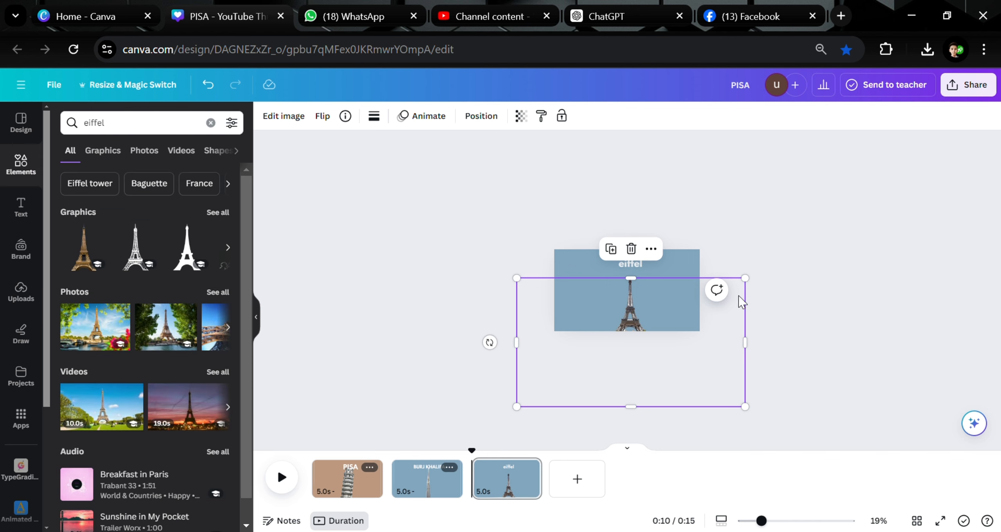
{"action": "left_click_drag", "start_coordinate": [645, 304], "coordinate": [646, 303]}
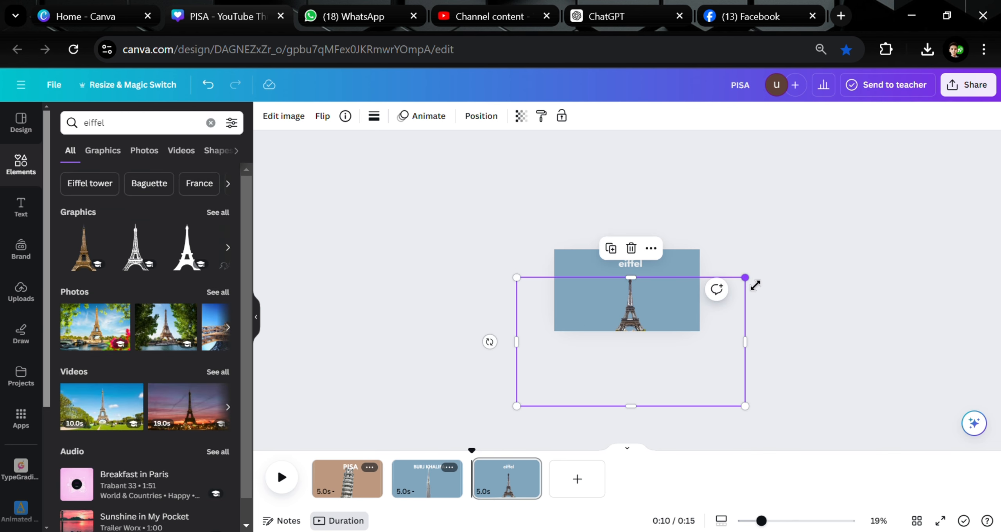
{"action": "left_click_drag", "start_coordinate": [755, 285], "coordinate": [762, 270]}
{"action": "left_click", "coordinate": [796, 242]}
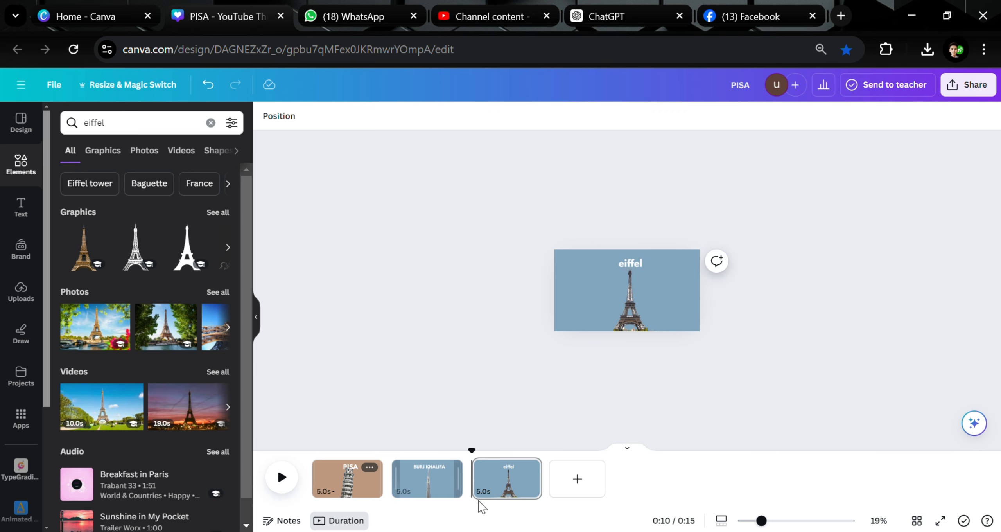
- Duplicate the eiffel page and rotate the labels image on the copy about a quarter turn to bring BIG BEN upright
{"action": "left_click", "coordinate": [537, 469]}
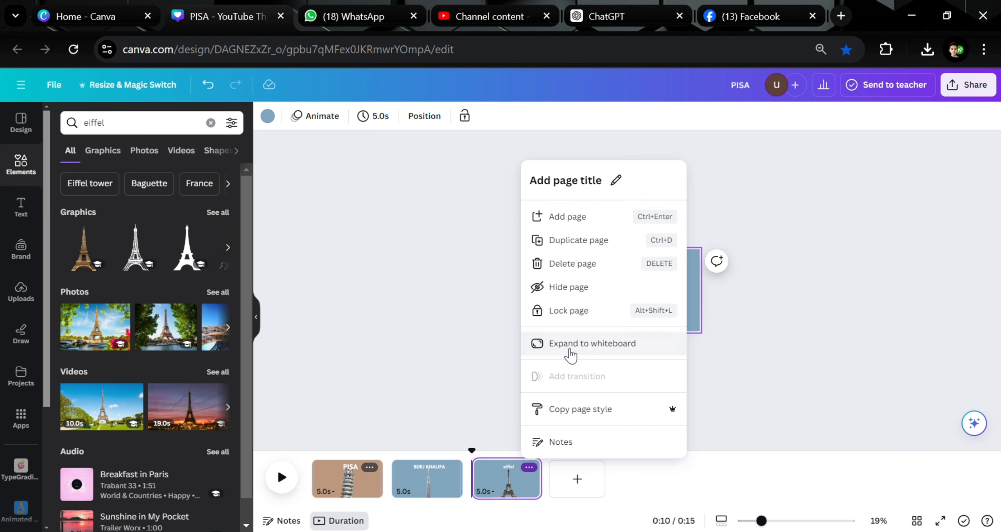
{"action": "left_click", "coordinate": [573, 244]}
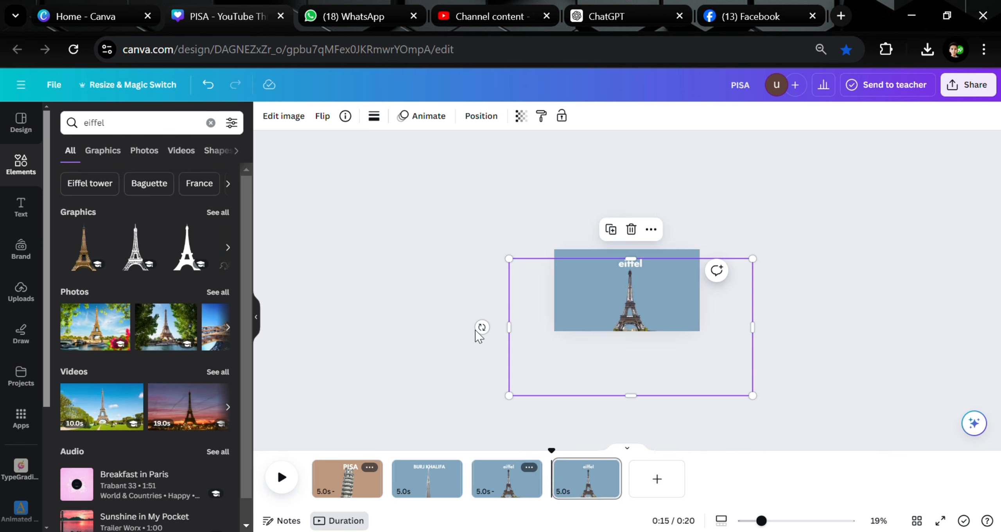
{"action": "left_click_drag", "start_coordinate": [487, 339], "coordinate": [667, 303]}
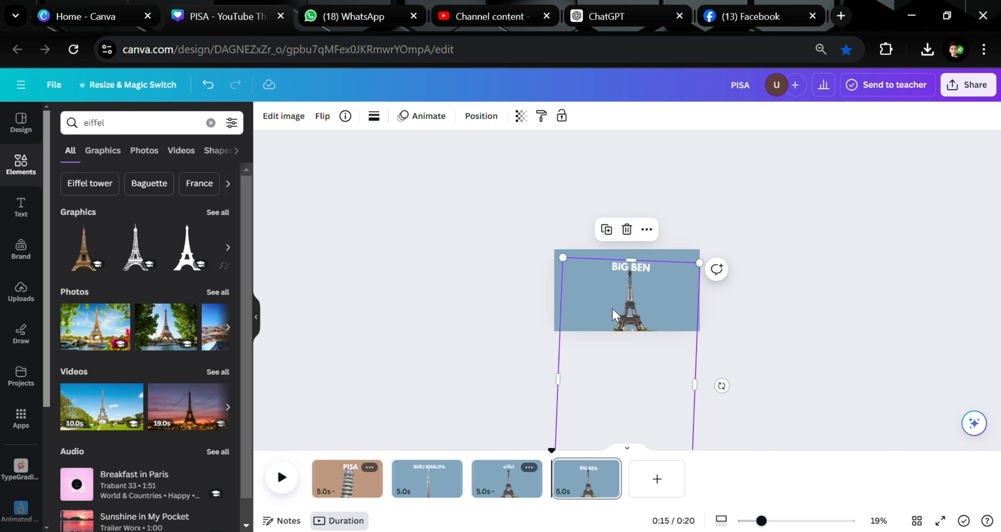
- Rotate the towers image a quarter turn counterclockwise, move Big Ben down below its label, and shift the labels image up to the page's upper edge
{"action": "left_click", "coordinate": [612, 309]}
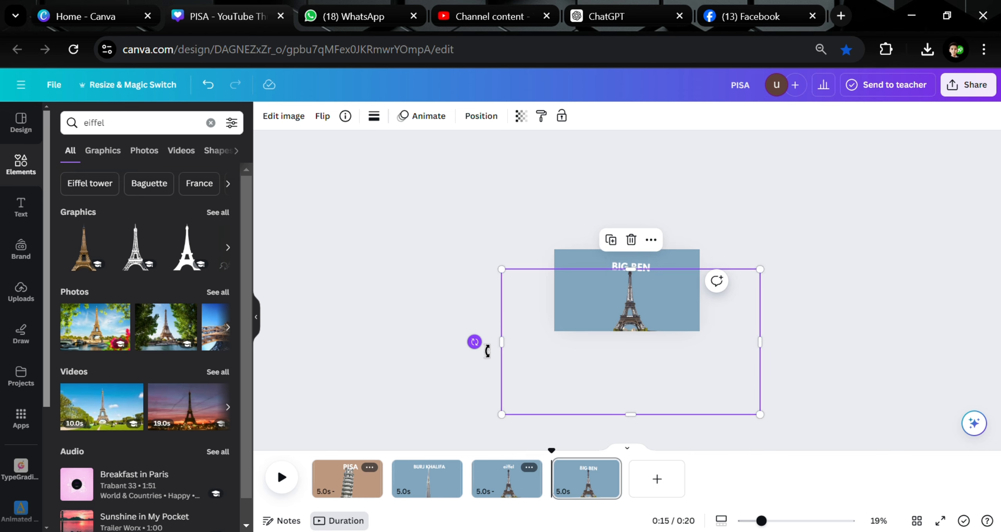
{"action": "left_click_drag", "start_coordinate": [487, 351], "coordinate": [634, 455]}
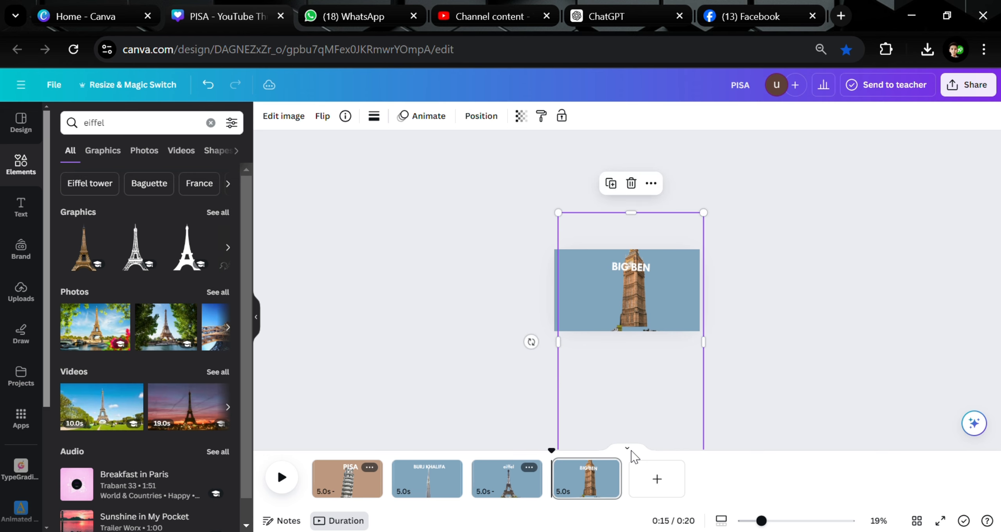
{"action": "left_click_drag", "start_coordinate": [643, 369], "coordinate": [640, 387]}
{"action": "left_click", "coordinate": [625, 274]}
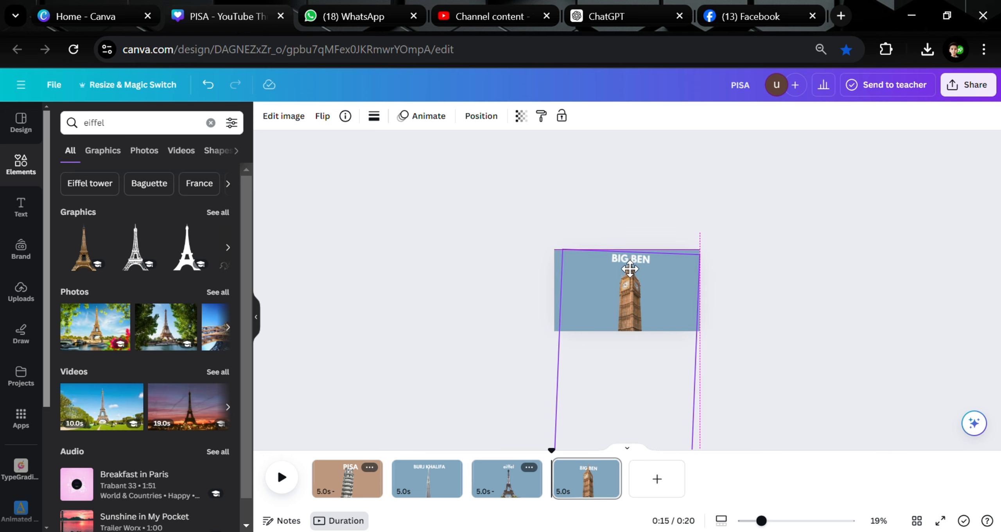
{"action": "left_click", "coordinate": [759, 300]}
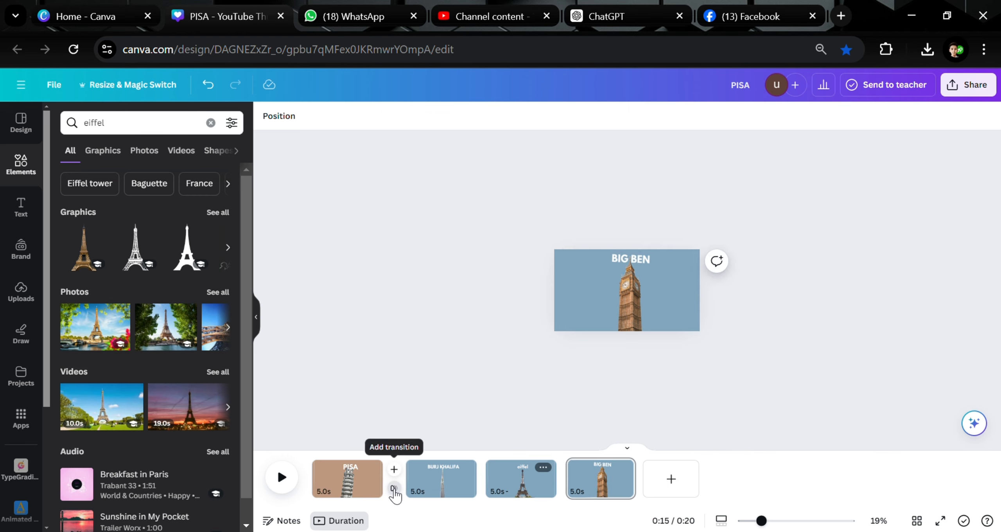
- Add a 2.5-second Match & Move transition between each consecutive pair of the PISA, Burj Khalifa, eiffel and Big Ben pages
{"action": "left_click", "coordinate": [391, 489]}
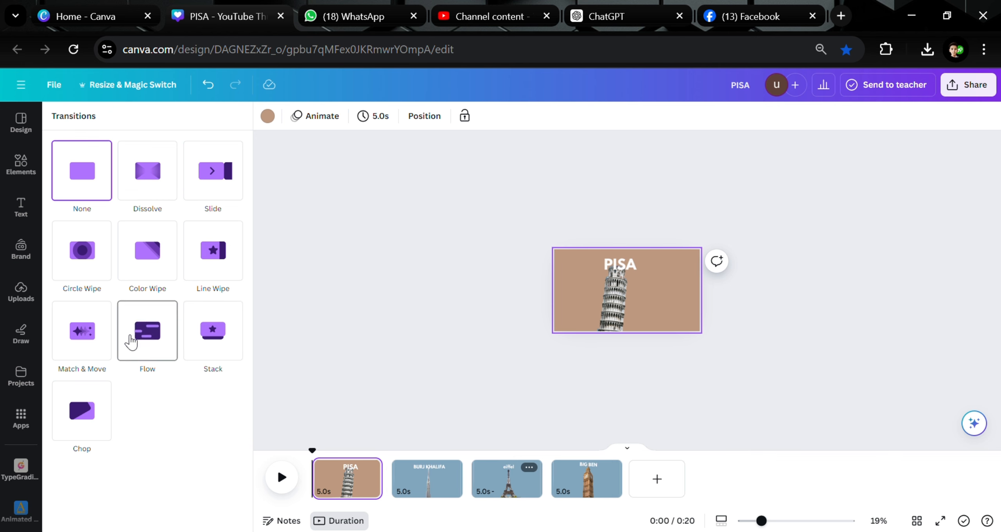
{"action": "left_click", "coordinate": [94, 344]}
{"action": "left_click_drag", "start_coordinate": [117, 408], "coordinate": [192, 407]}
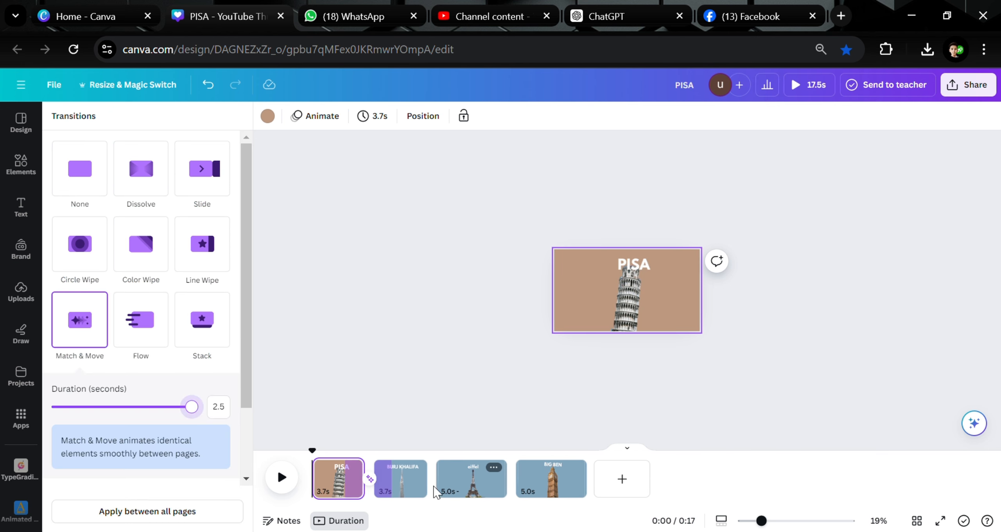
{"action": "left_click", "coordinate": [439, 489]}
{"action": "left_click", "coordinate": [90, 344]}
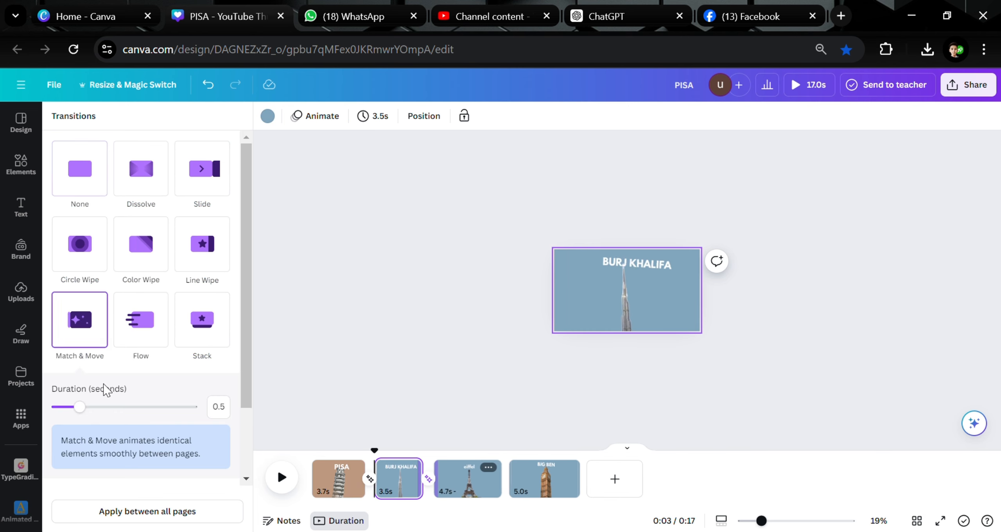
{"action": "left_click_drag", "start_coordinate": [67, 407], "coordinate": [191, 407]}
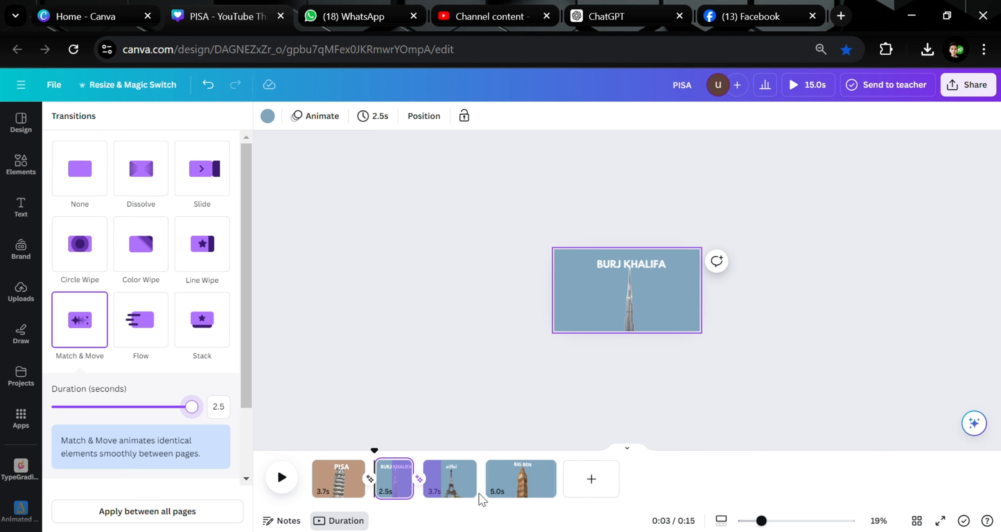
{"action": "left_click", "coordinate": [488, 489]}
{"action": "left_click", "coordinate": [98, 354]}
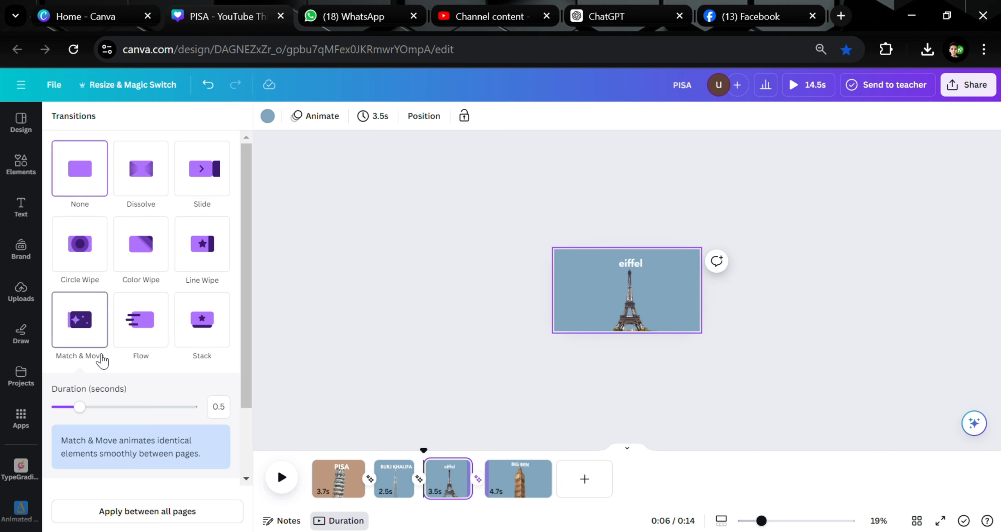
{"action": "left_click_drag", "start_coordinate": [81, 407], "coordinate": [460, 404]}
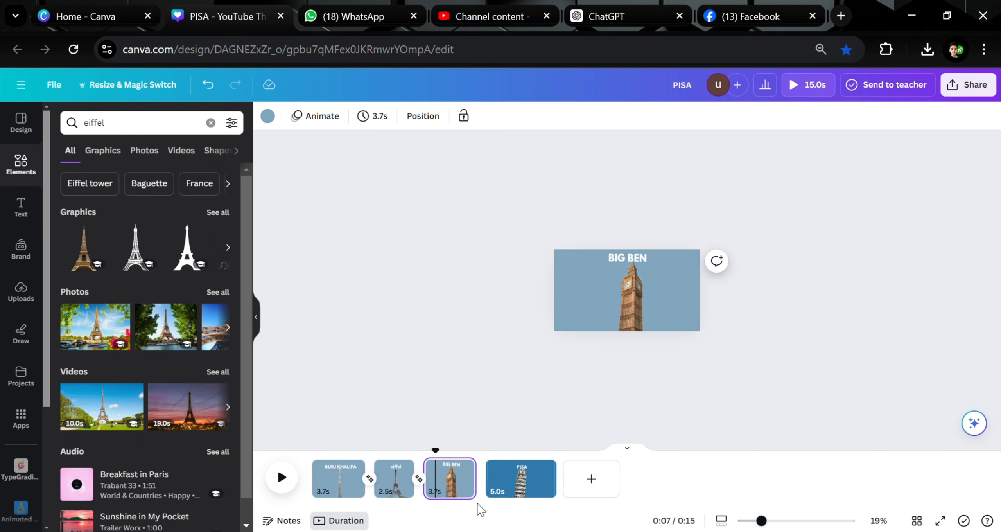
- Set the Big Ben page's background to the custom dark blue #304D60
{"action": "left_click", "coordinate": [579, 298]}
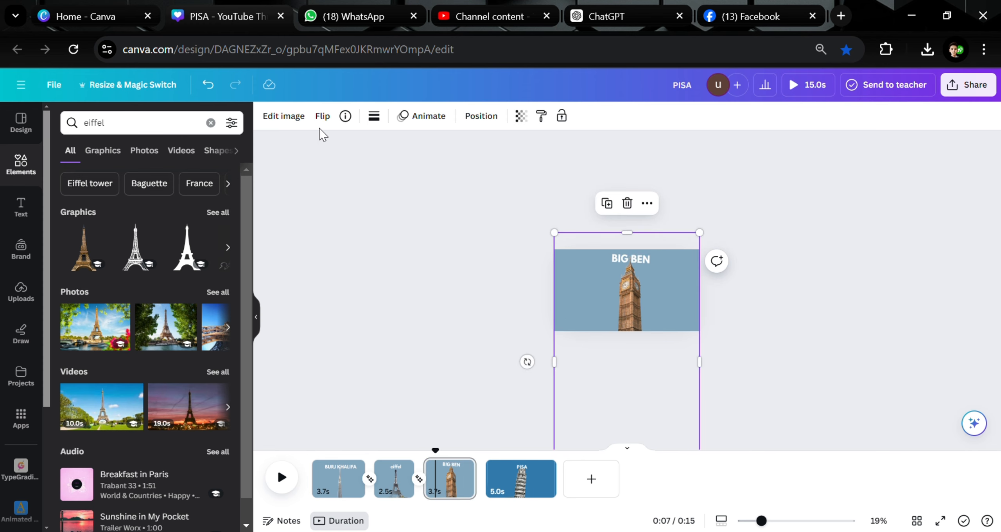
{"action": "left_click", "coordinate": [579, 298]}
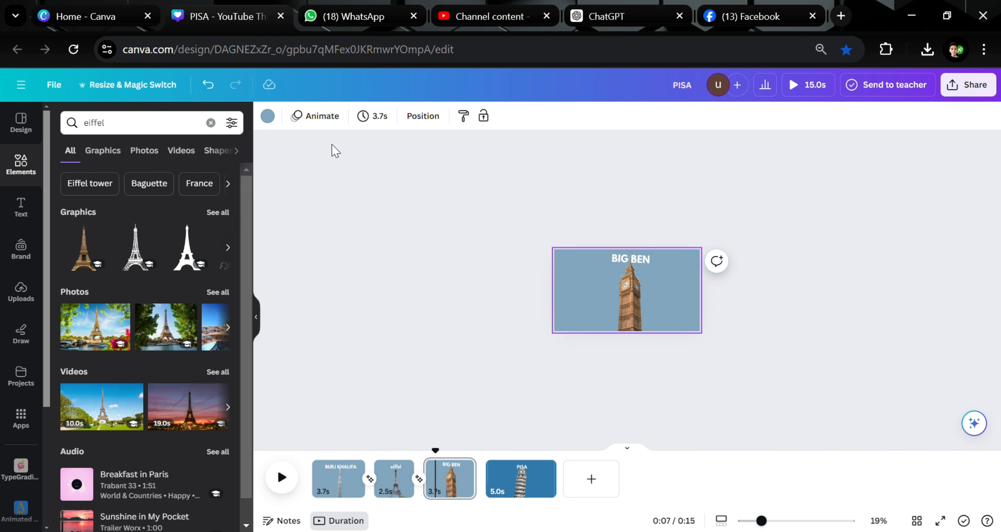
{"action": "left_click", "coordinate": [268, 116]}
{"action": "left_click", "coordinate": [63, 187]}
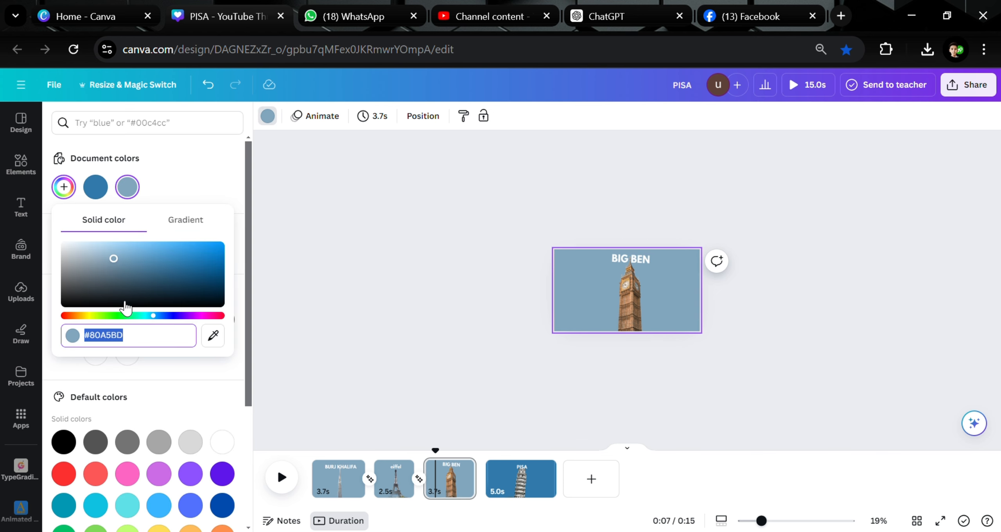
{"action": "left_click", "coordinate": [134, 280]}
{"action": "left_click_drag", "start_coordinate": [134, 280], "coordinate": [142, 283]}
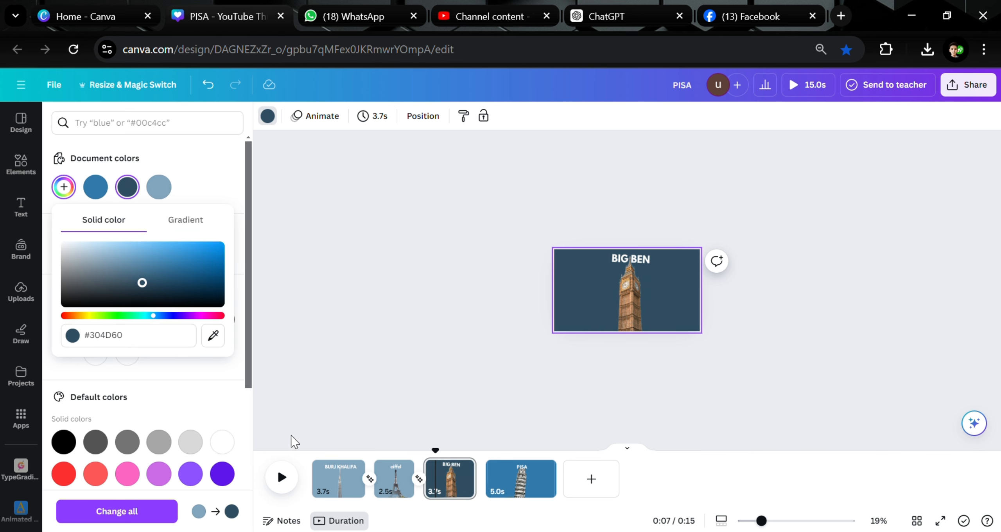
- Set the eiffel page's background to a custom muted grey solid colour
{"action": "left_click", "coordinate": [394, 476]}
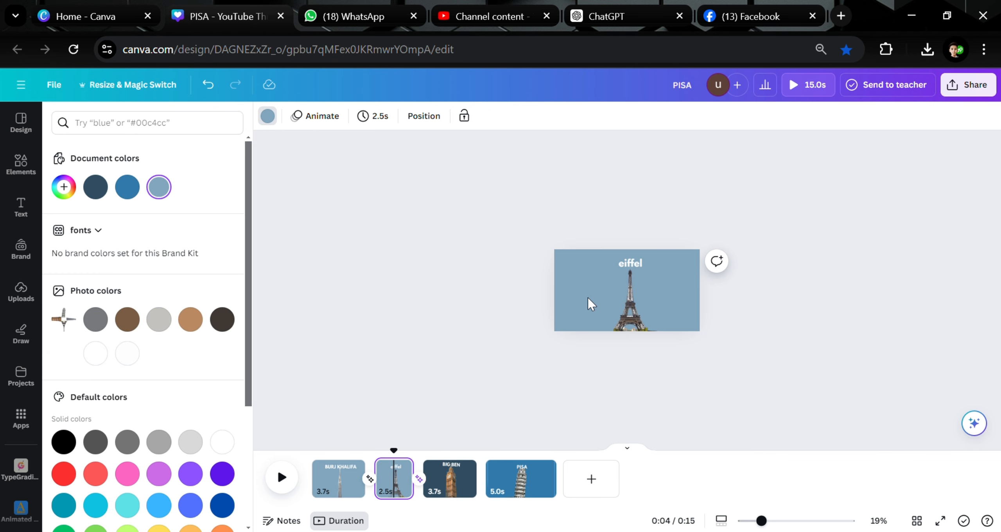
{"action": "left_click", "coordinate": [571, 298]}
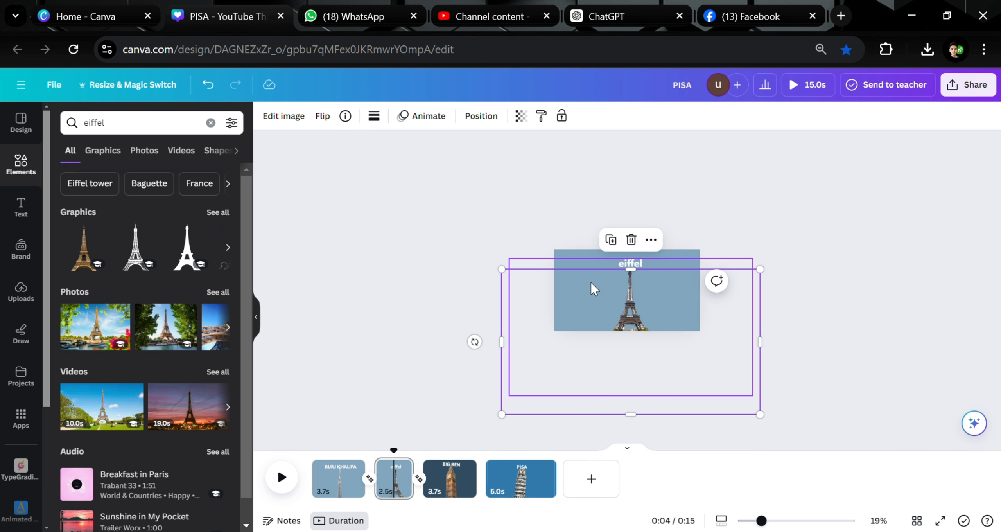
{"action": "left_click", "coordinate": [571, 255]}
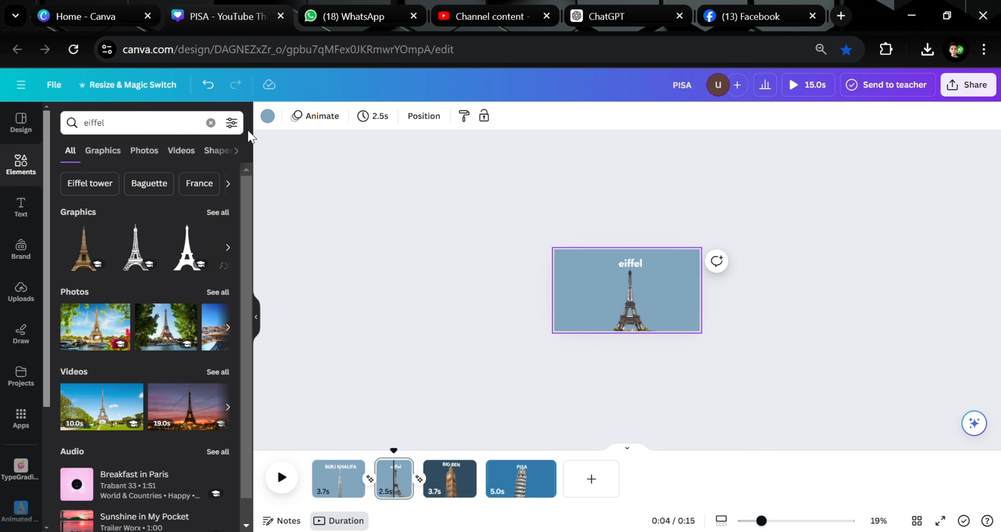
{"action": "left_click", "coordinate": [273, 114]}
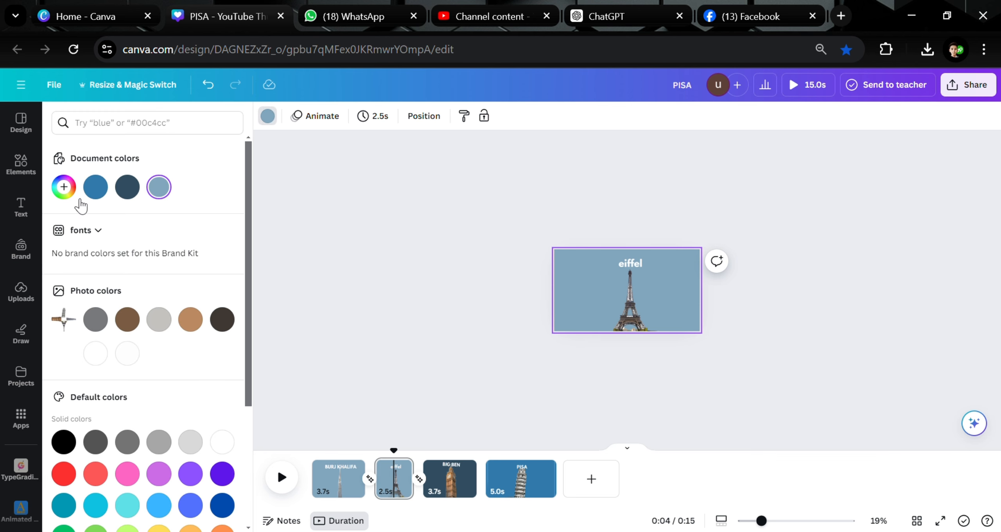
{"action": "left_click", "coordinate": [73, 195]}
{"action": "left_click", "coordinate": [169, 261]}
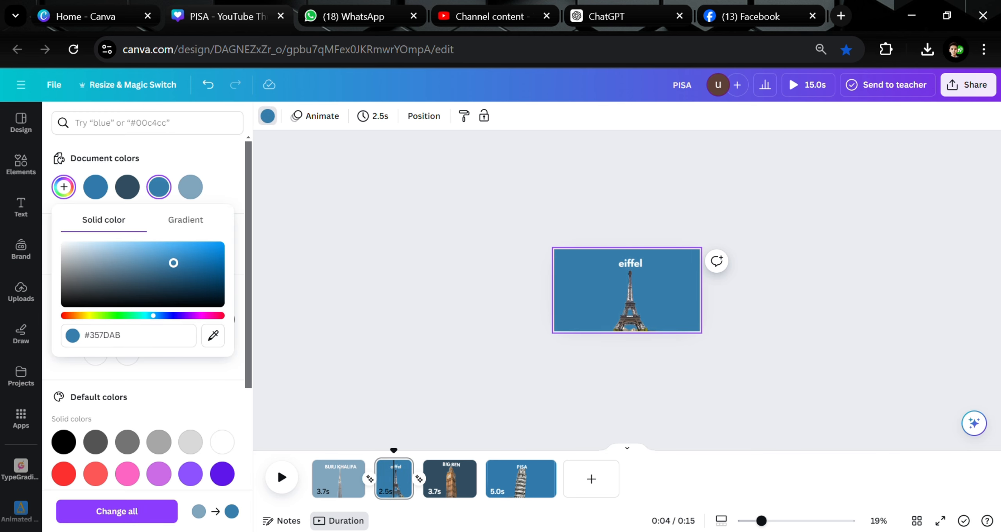
{"action": "left_click_drag", "start_coordinate": [174, 262], "coordinate": [86, 270]}
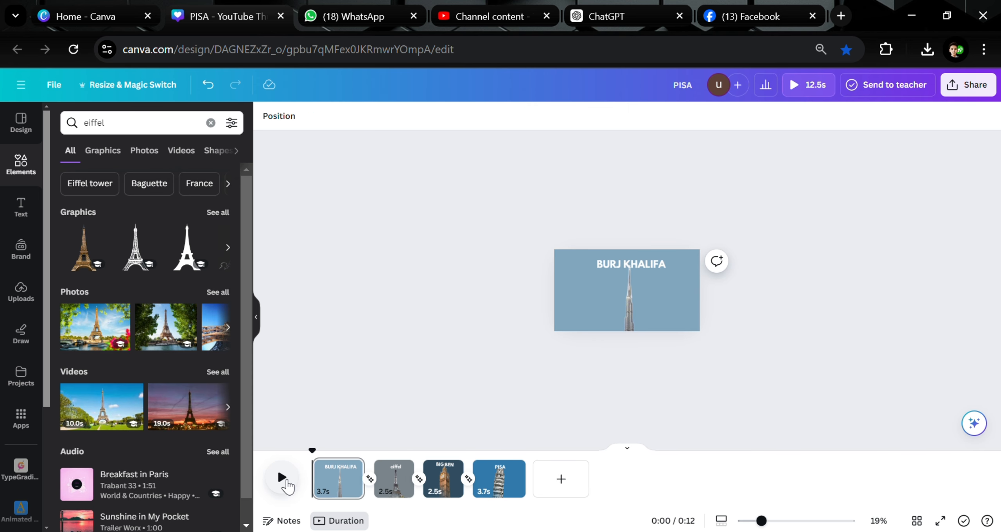
- Play the video from the Burj Khalifa page and pause the preview on the final PISA page
{"action": "left_click", "coordinate": [282, 478]}
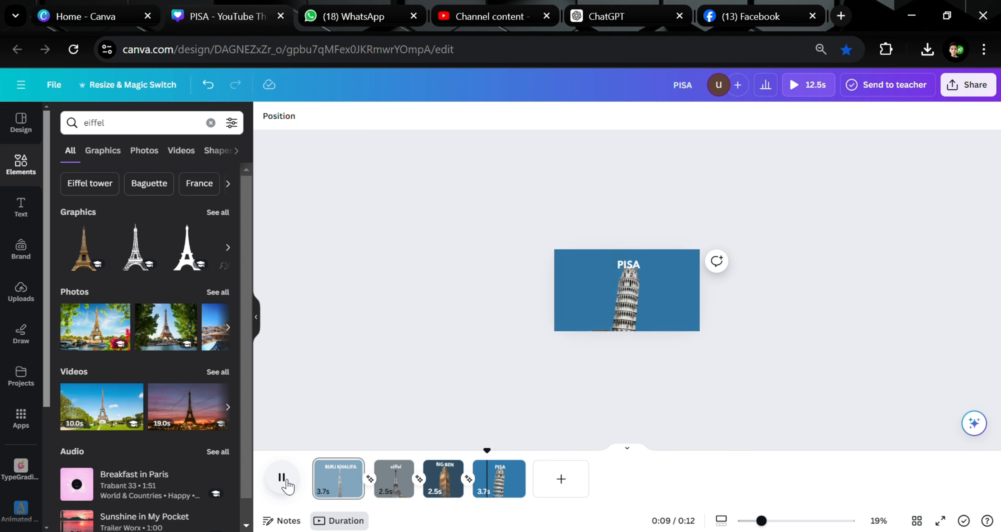
{"action": "left_click", "coordinate": [286, 482]}
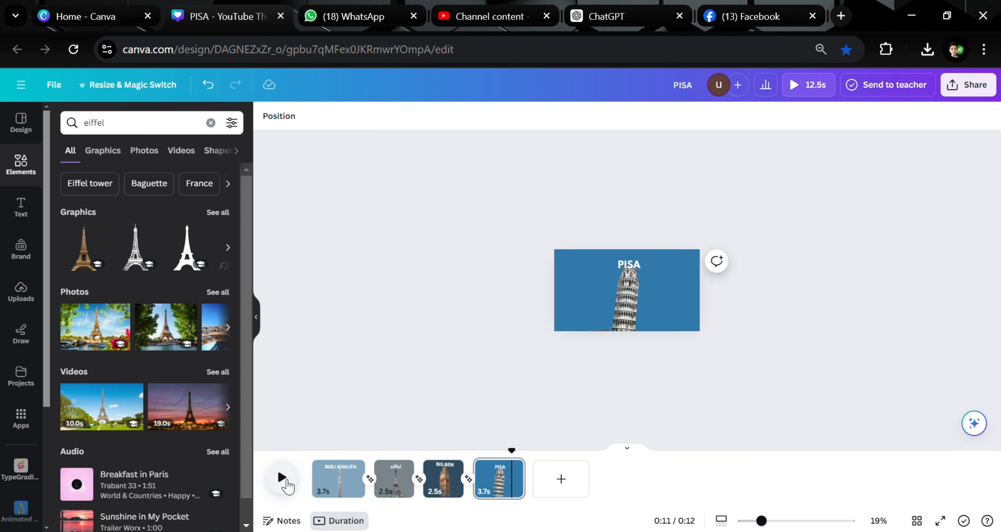